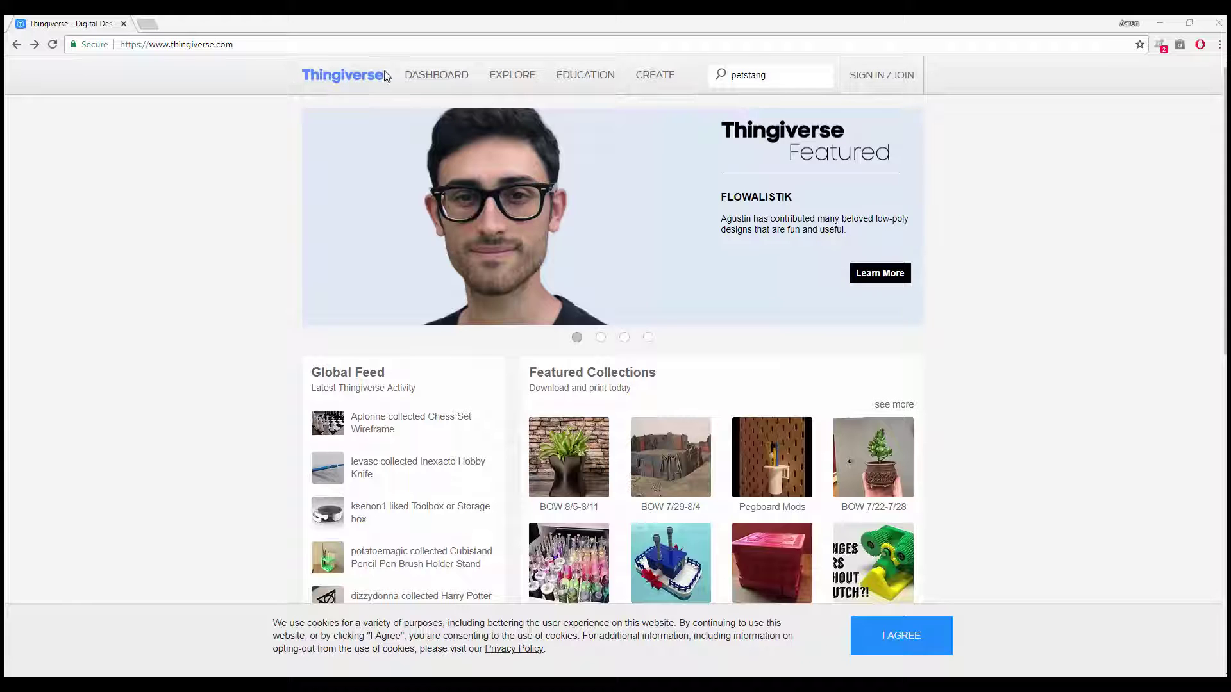
Step: Enter 'petsfang' in the Thingiverse search box and pick the petsfang suggestion
click(800, 76)
click(805, 95)
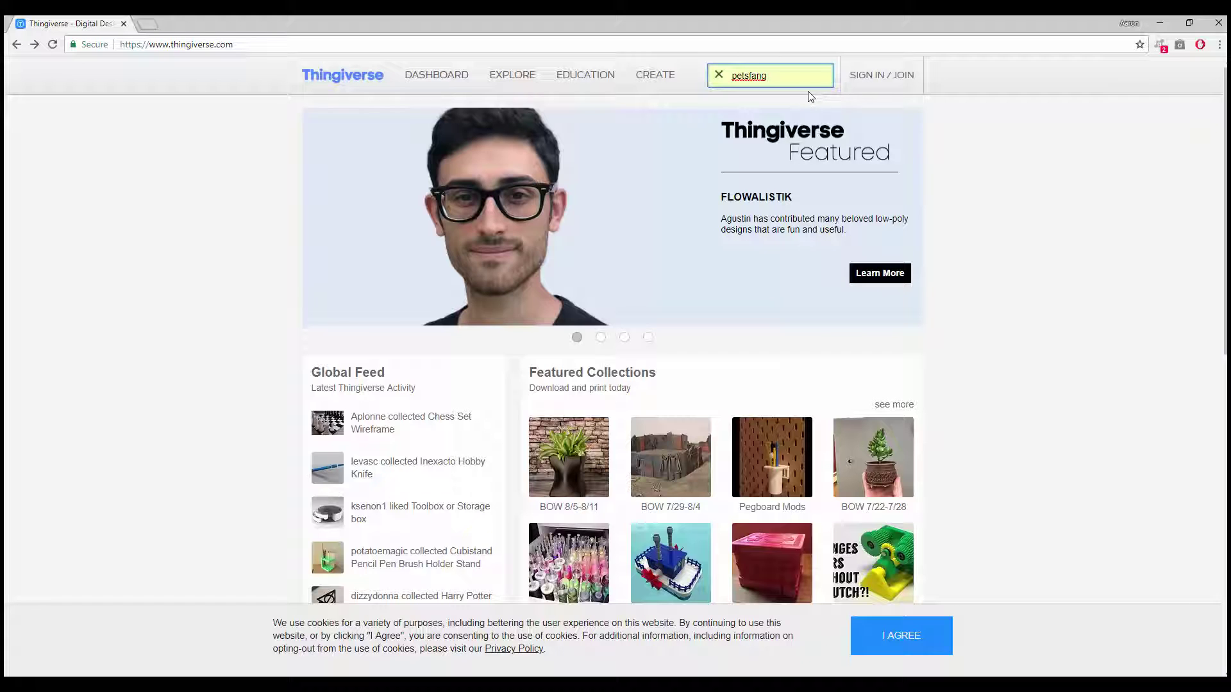
click(788, 72)
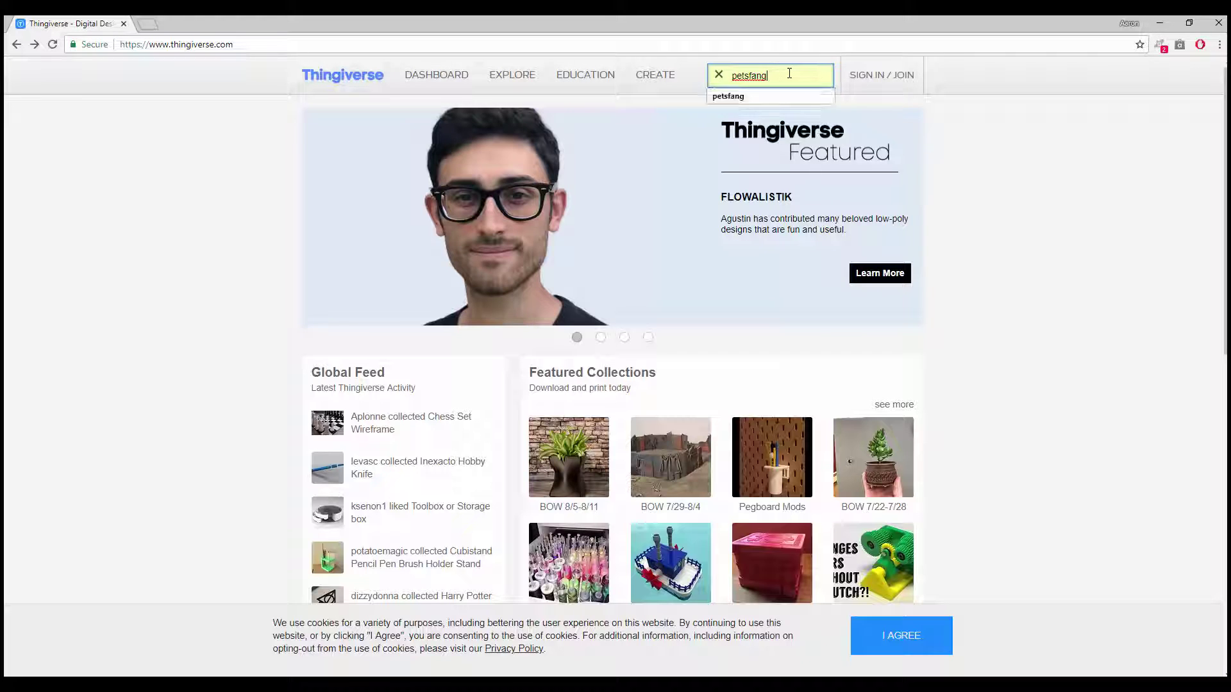
Step: Open the Petsfang Duct for CR10 result and download all its files as a zip
key(Return)
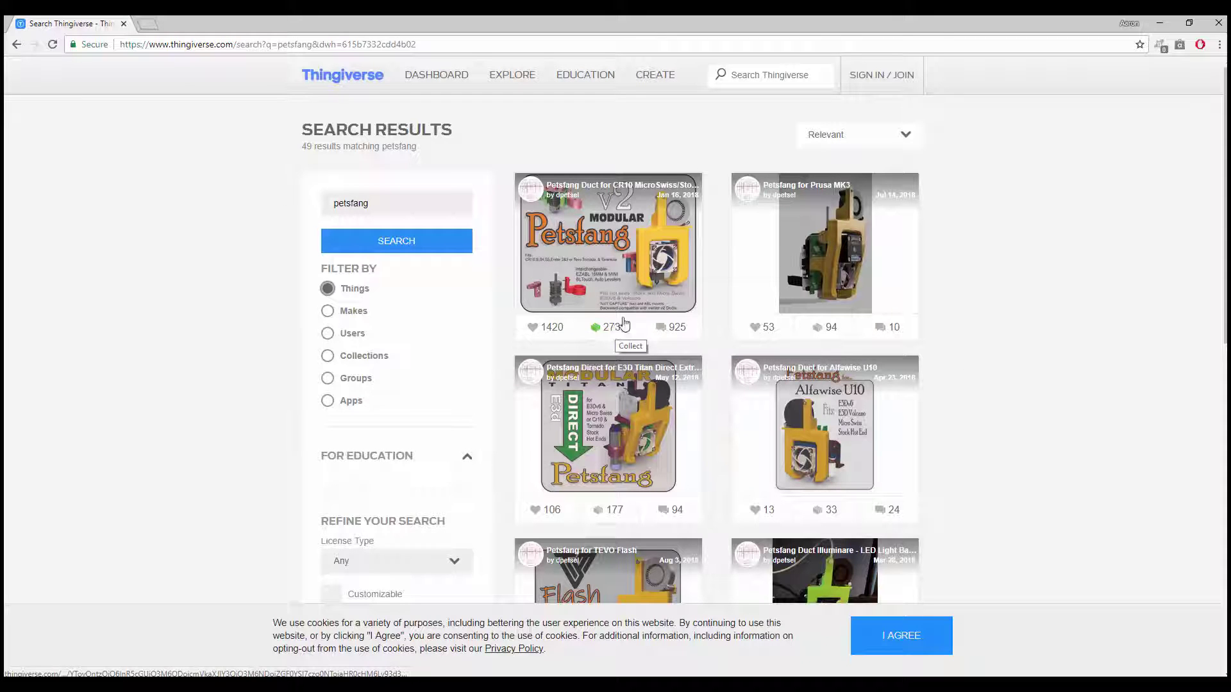
click(655, 265)
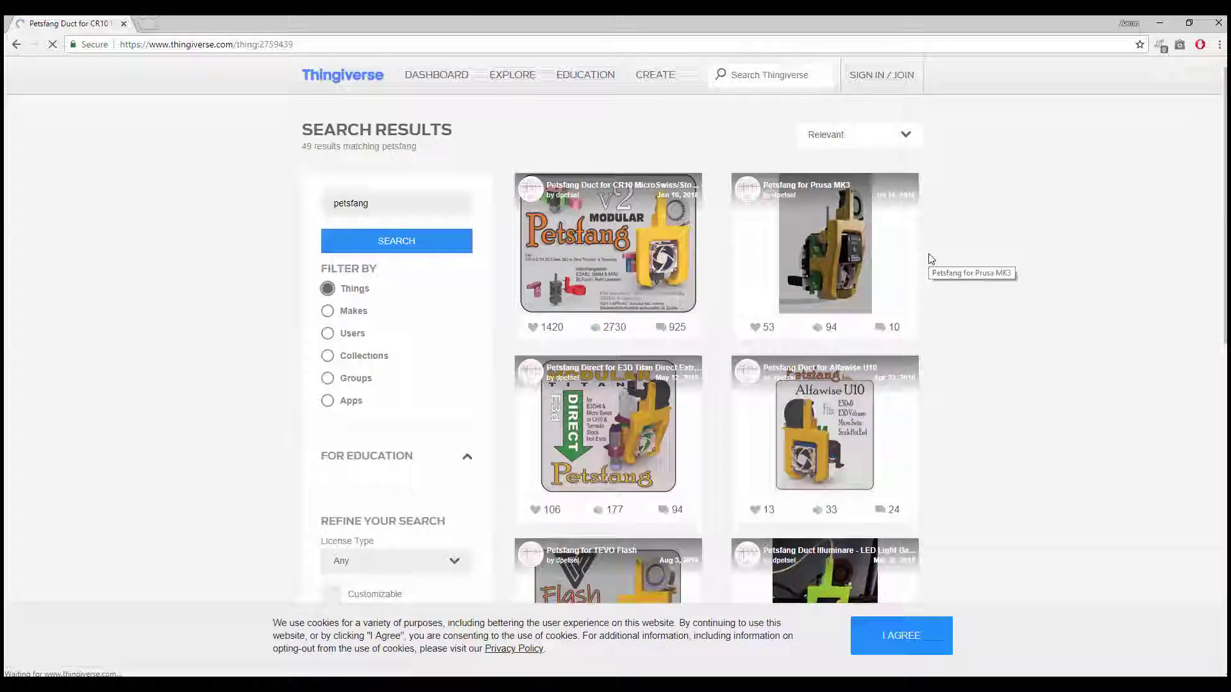
scroll(933, 392, down, 13)
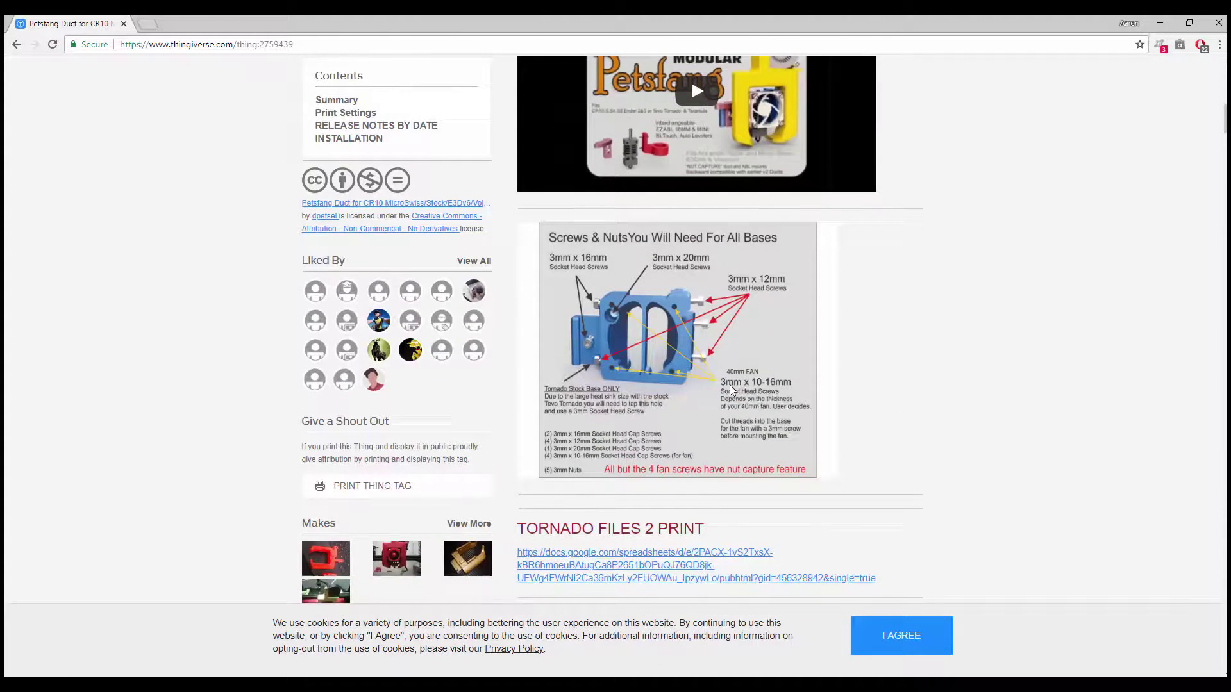
scroll(726, 410, down, 5)
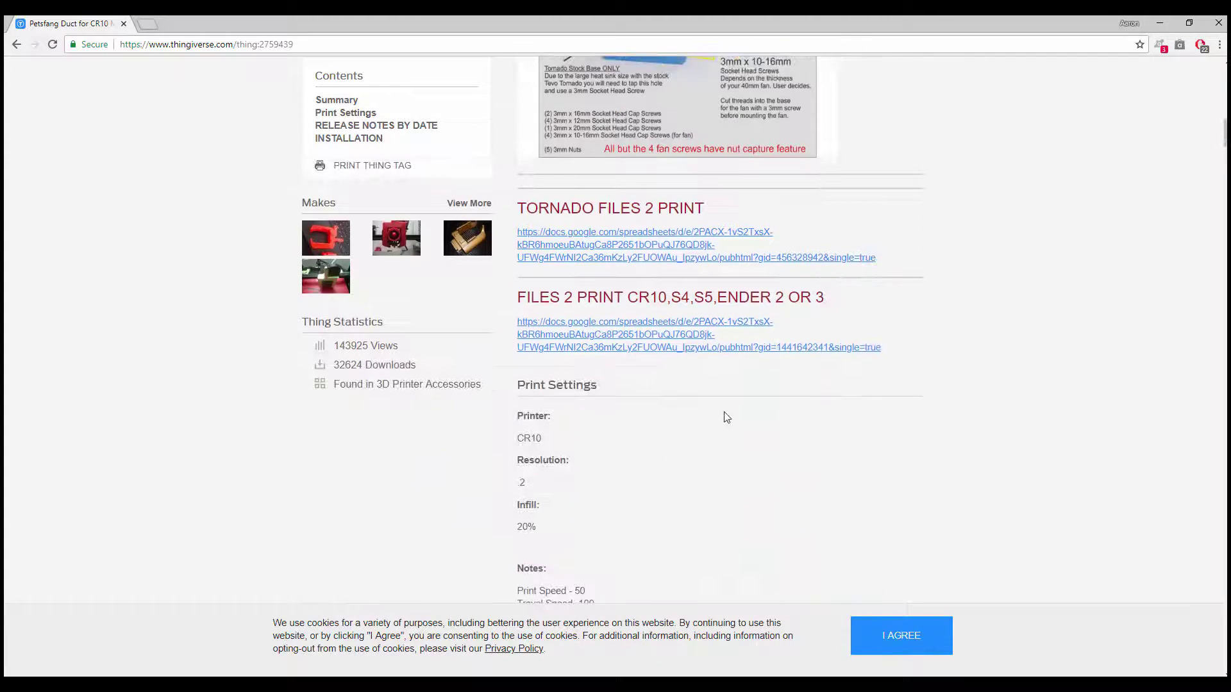
scroll(724, 412, down, 3)
scroll(689, 385, up, 5)
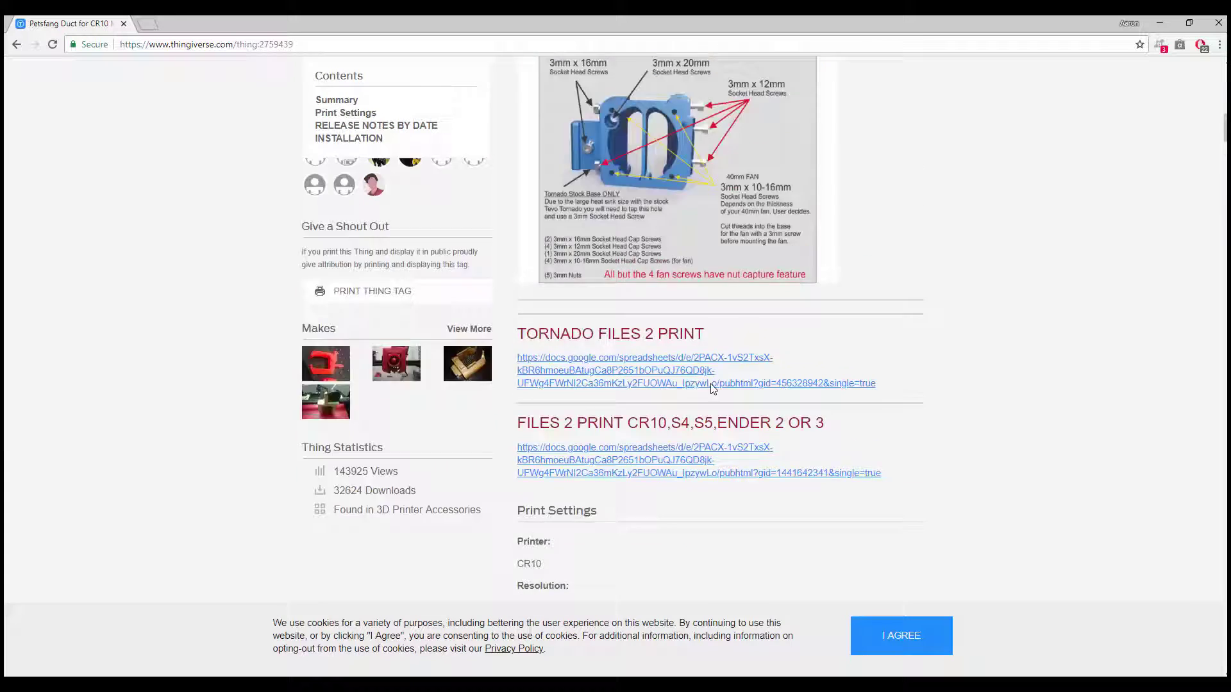
scroll(713, 388, up, 15)
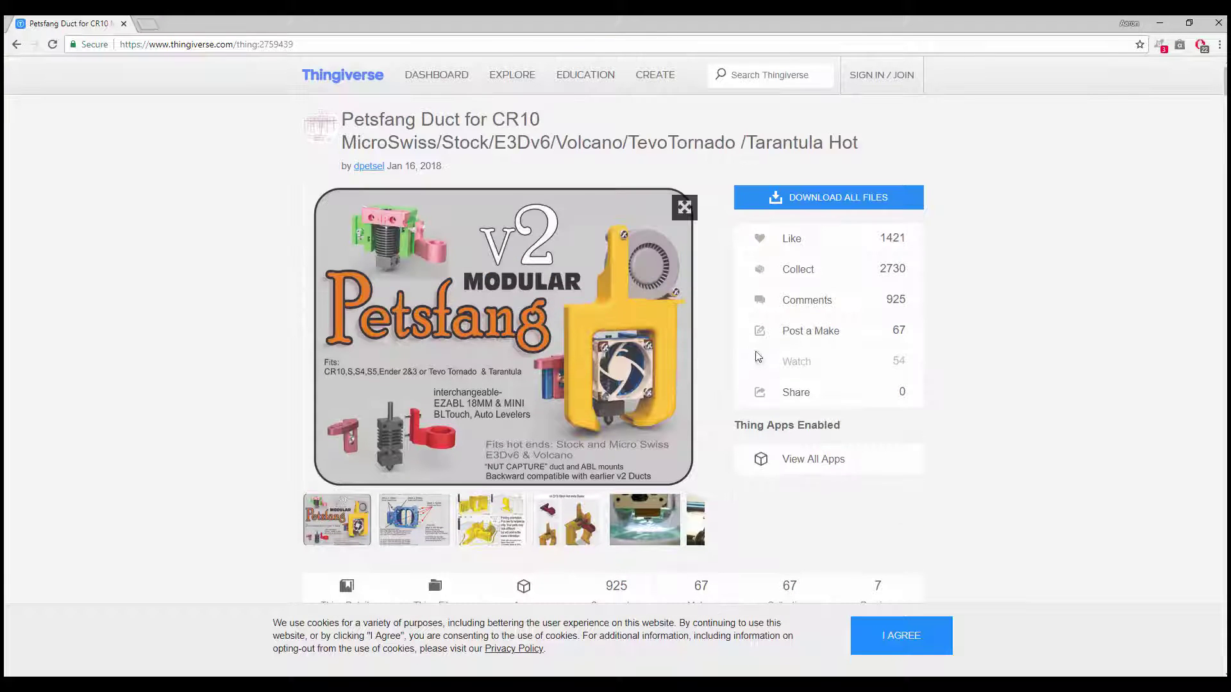
click(801, 197)
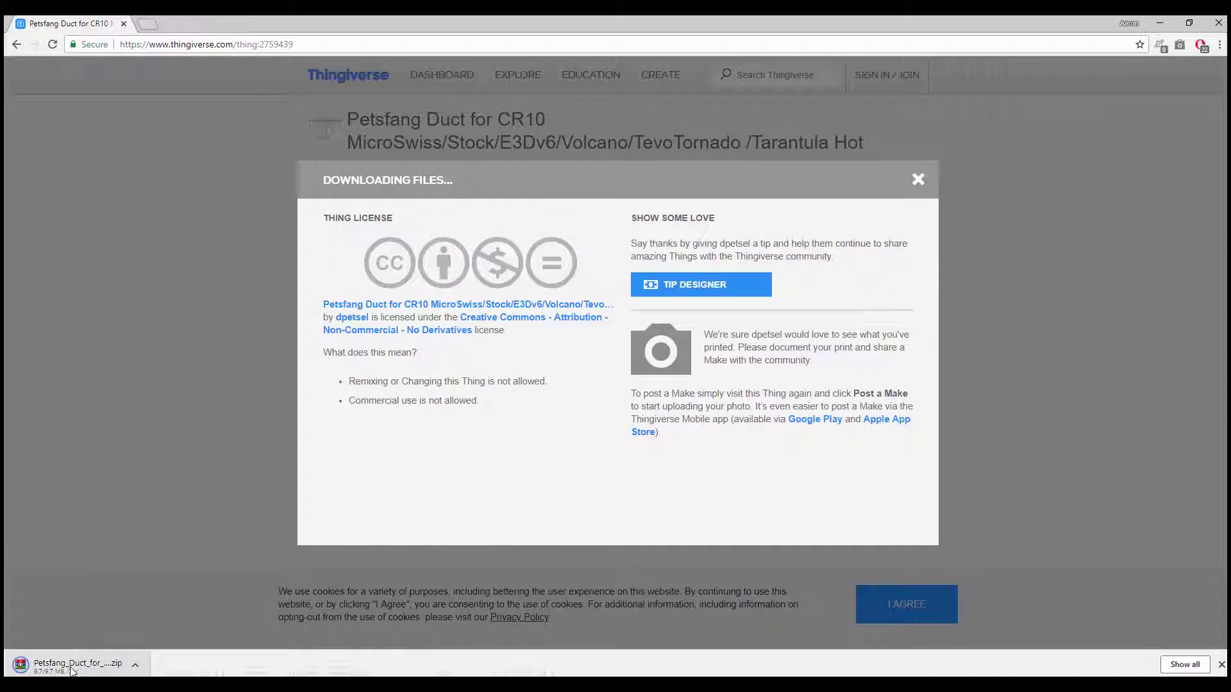
Step: Open the Petsfang zip in WinRAR, enter its files folder and enlarge the window
click(72, 666)
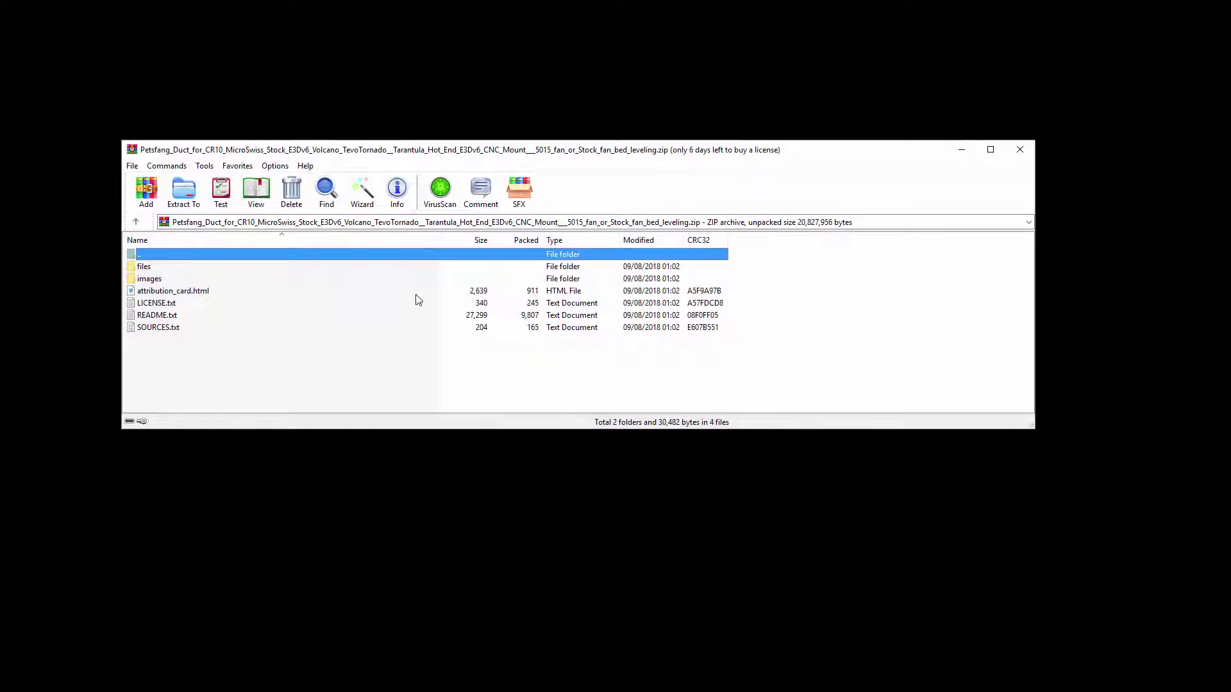
double_click(144, 266)
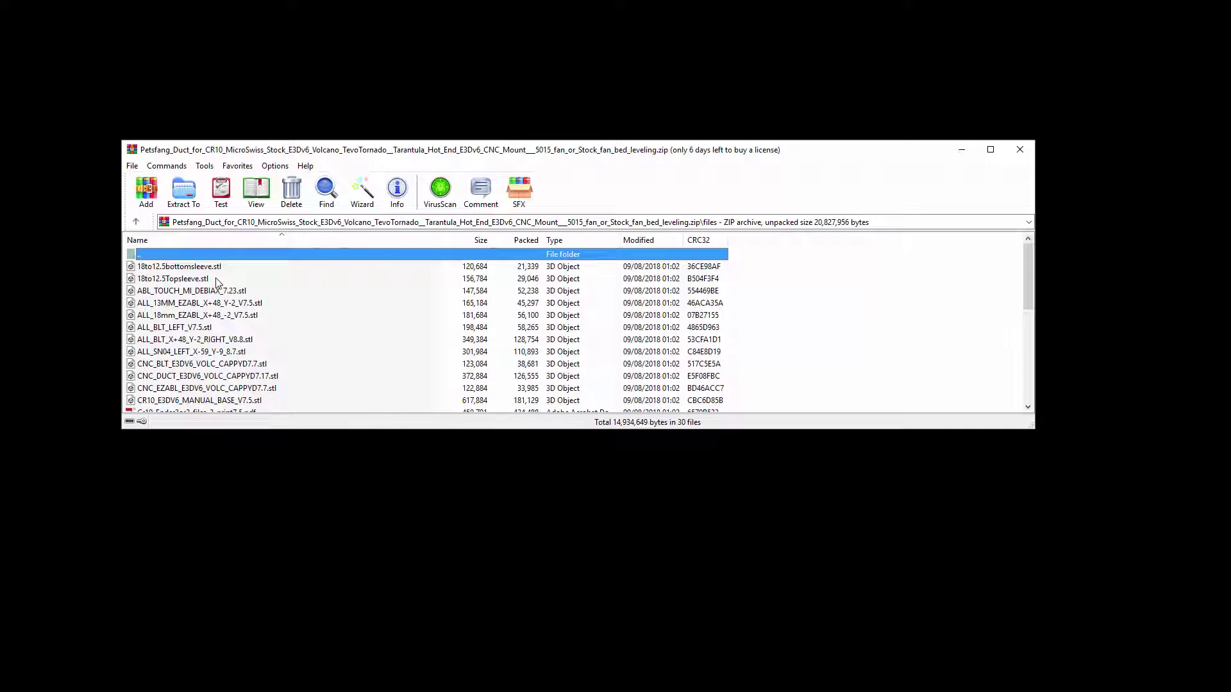
scroll(227, 306, down, 4)
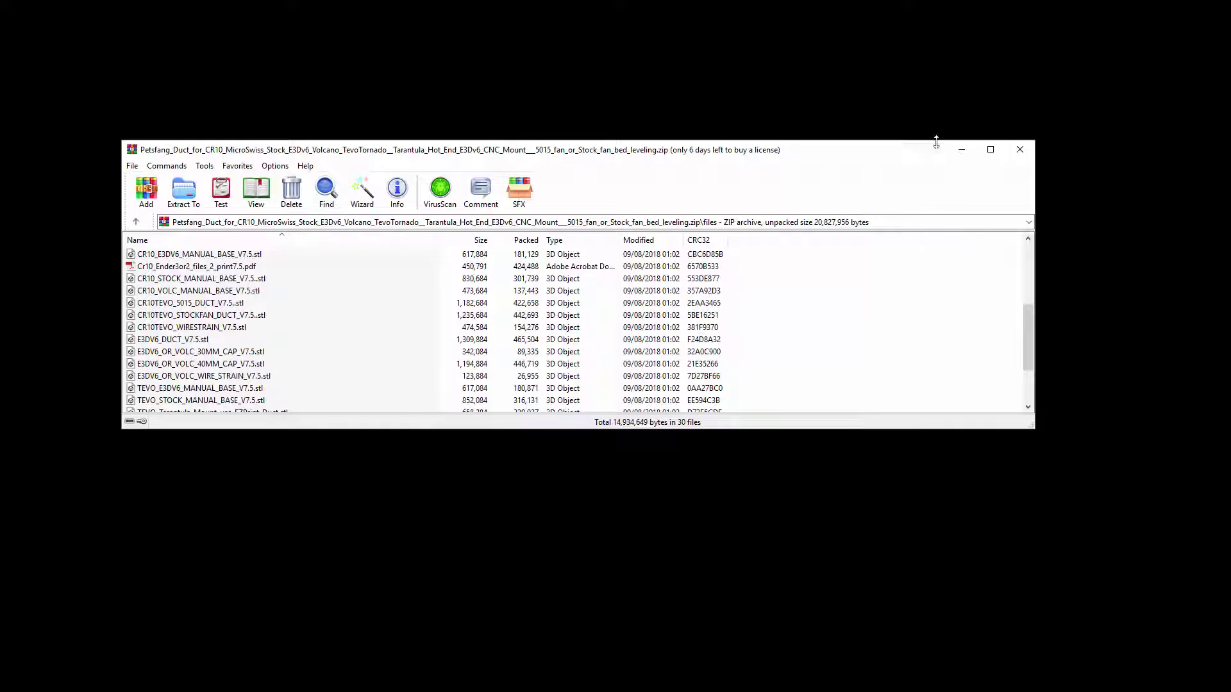
drag(920, 141, 920, 30)
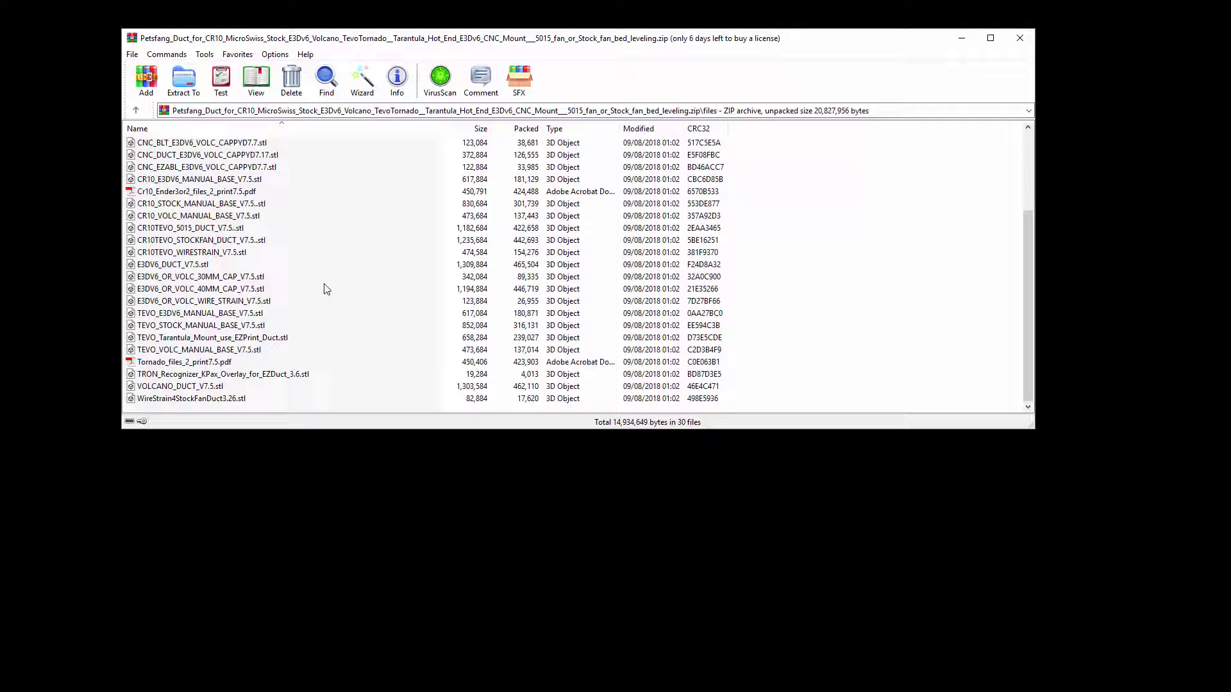
scroll(325, 289, up, 1)
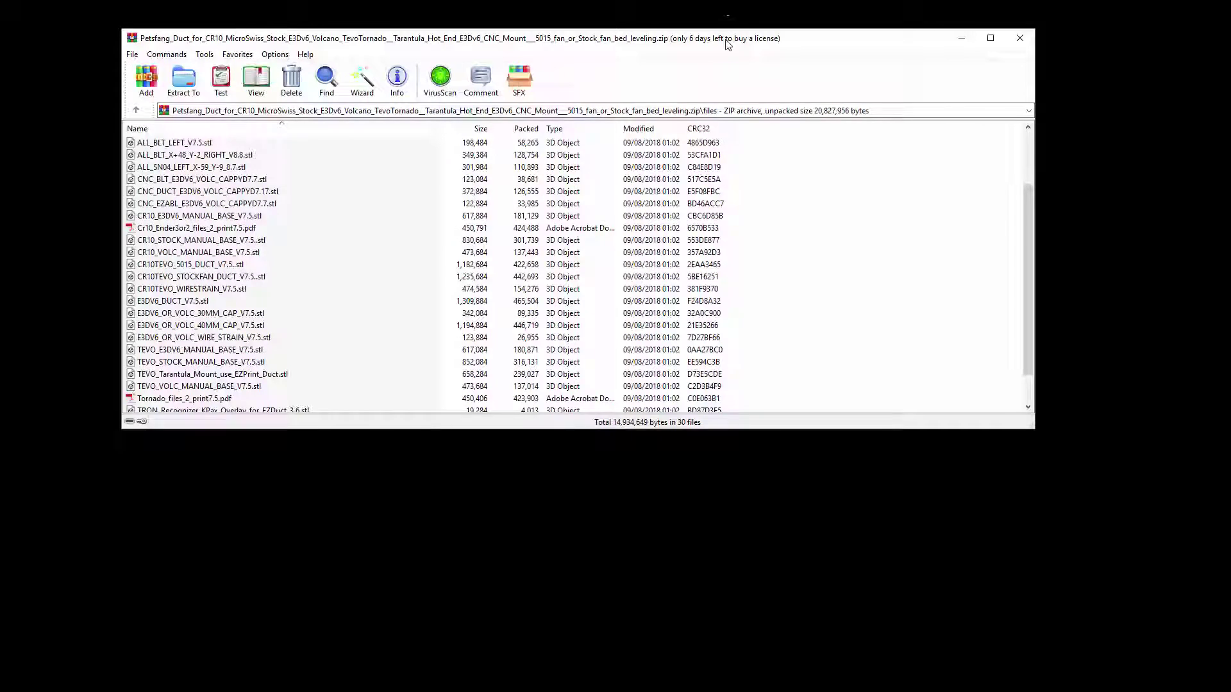
Step: Copy CR10_STOCK_MANUAL_BASE_V7.5.stl and CR10TEVO_STOCKFAN_DUCT_V7.5.stl onto the desktop
drag(727, 43, 838, 71)
scroll(685, 301, up, 1)
click(312, 341)
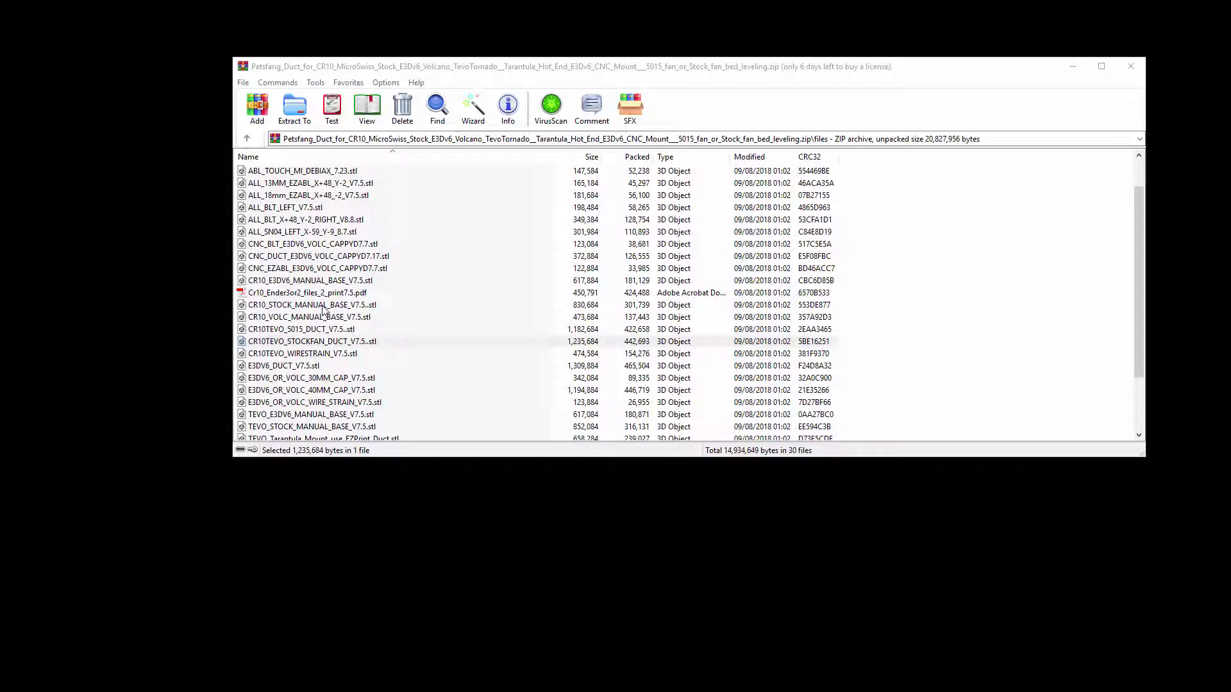
drag(324, 308, 125, 302)
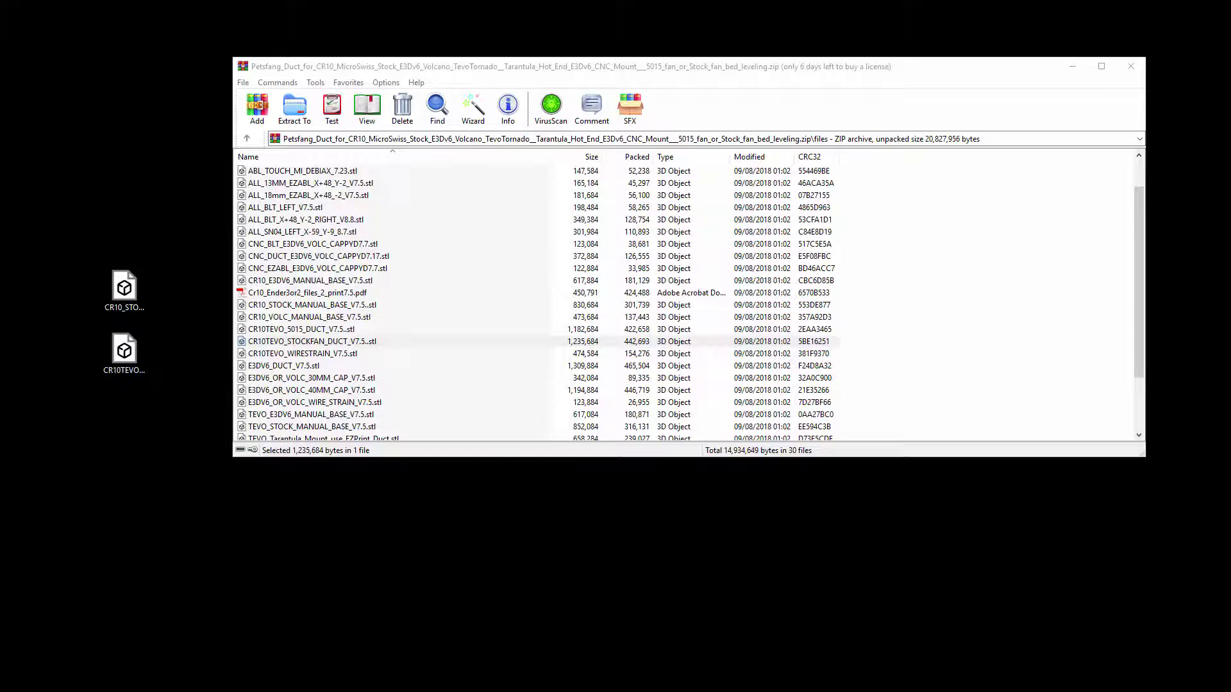
Step: Open the dpetsel.com Files2print chart and compare it with the desktop base and duct file names
key(alt+Tab)
scroll(650, 321, up, 2)
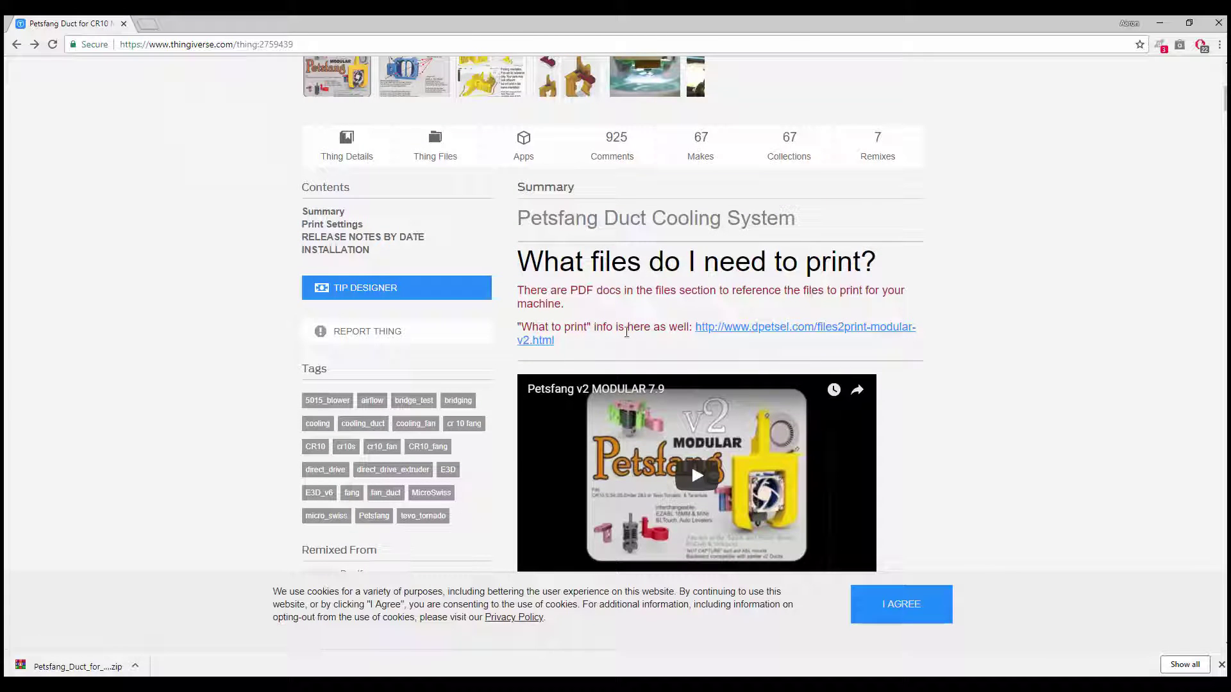
click(742, 328)
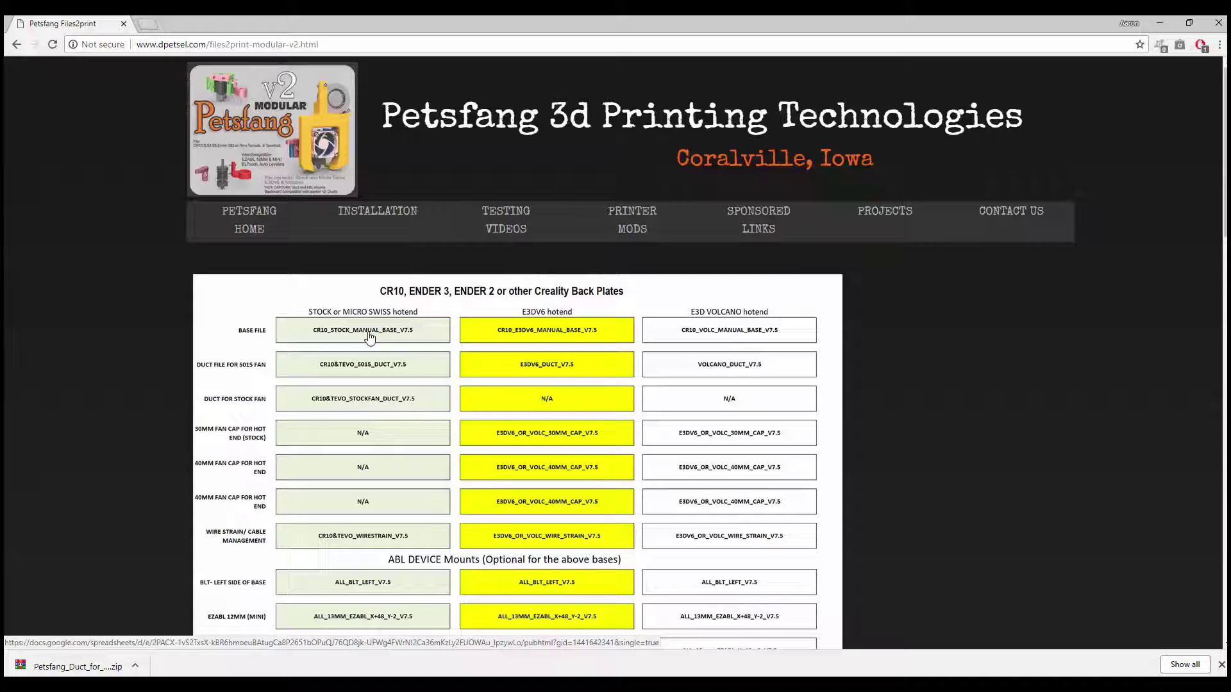
drag(322, 23, 619, 95)
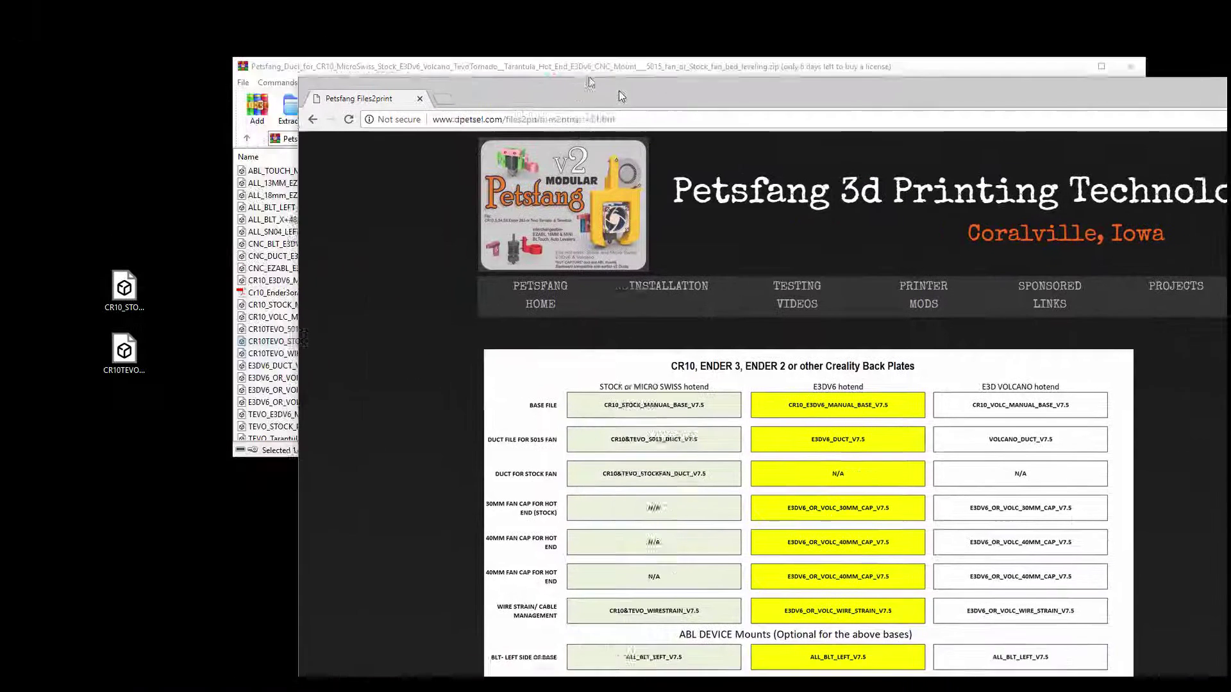
click(137, 291)
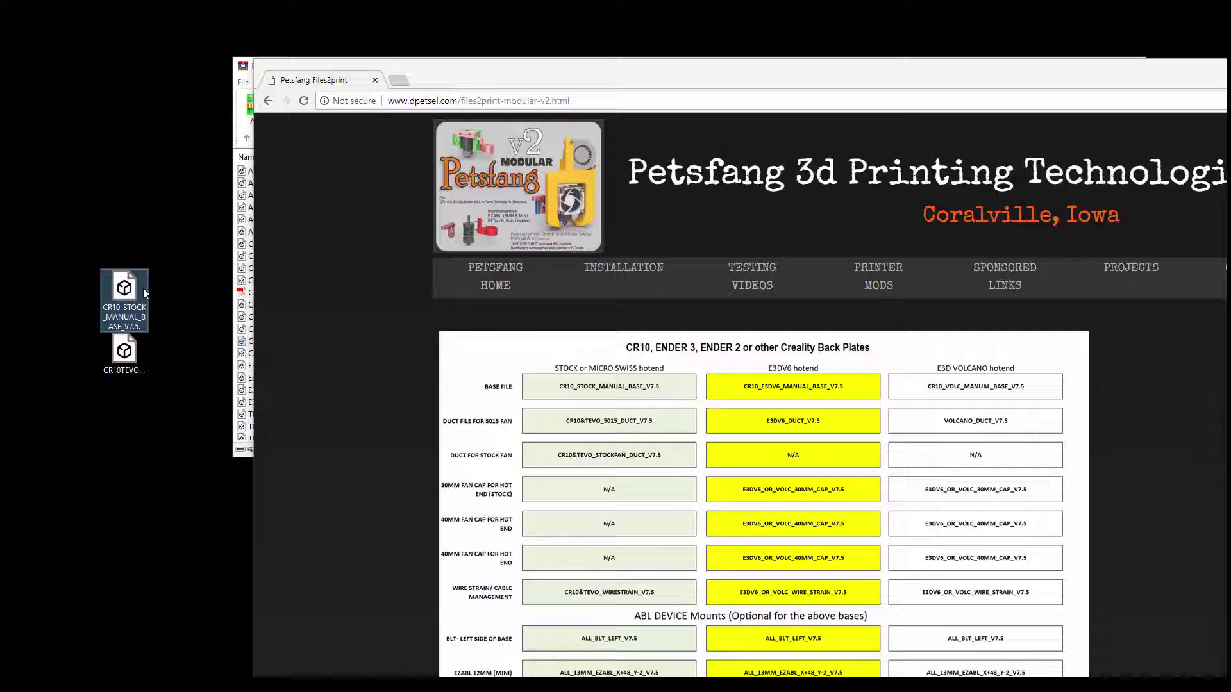
click(126, 350)
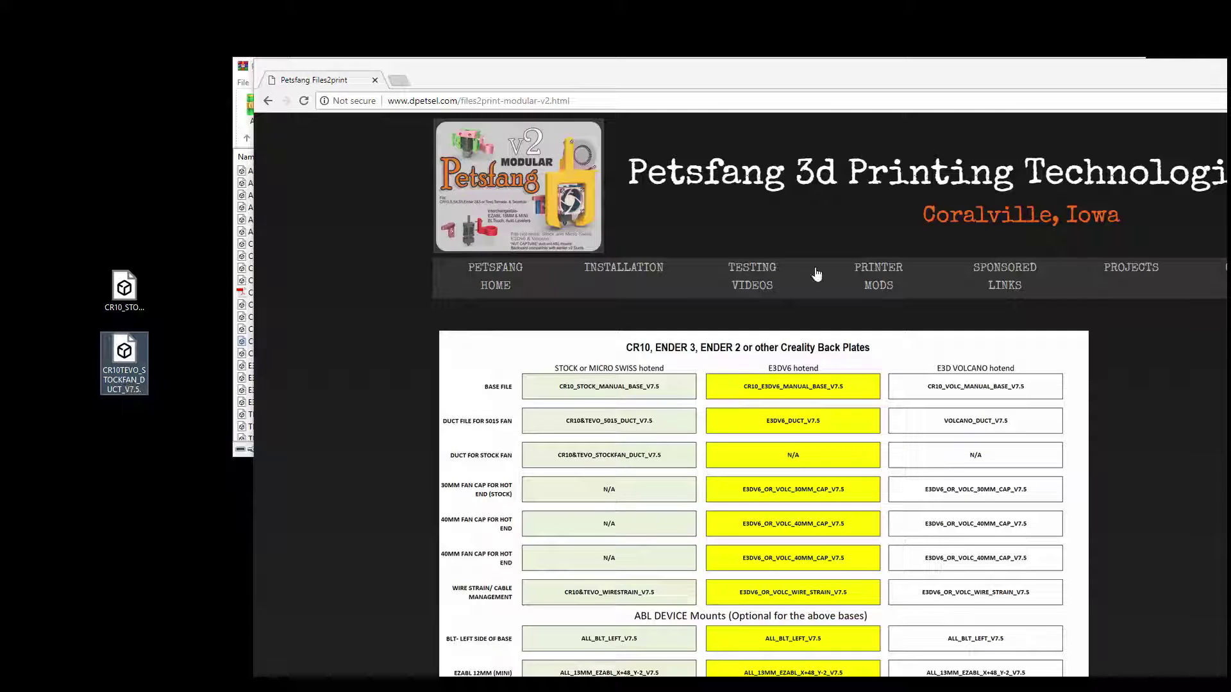
Step: Drag both CR10 base and duct STLs from the desktop into a maximized Simplify3D
double_click(809, 68)
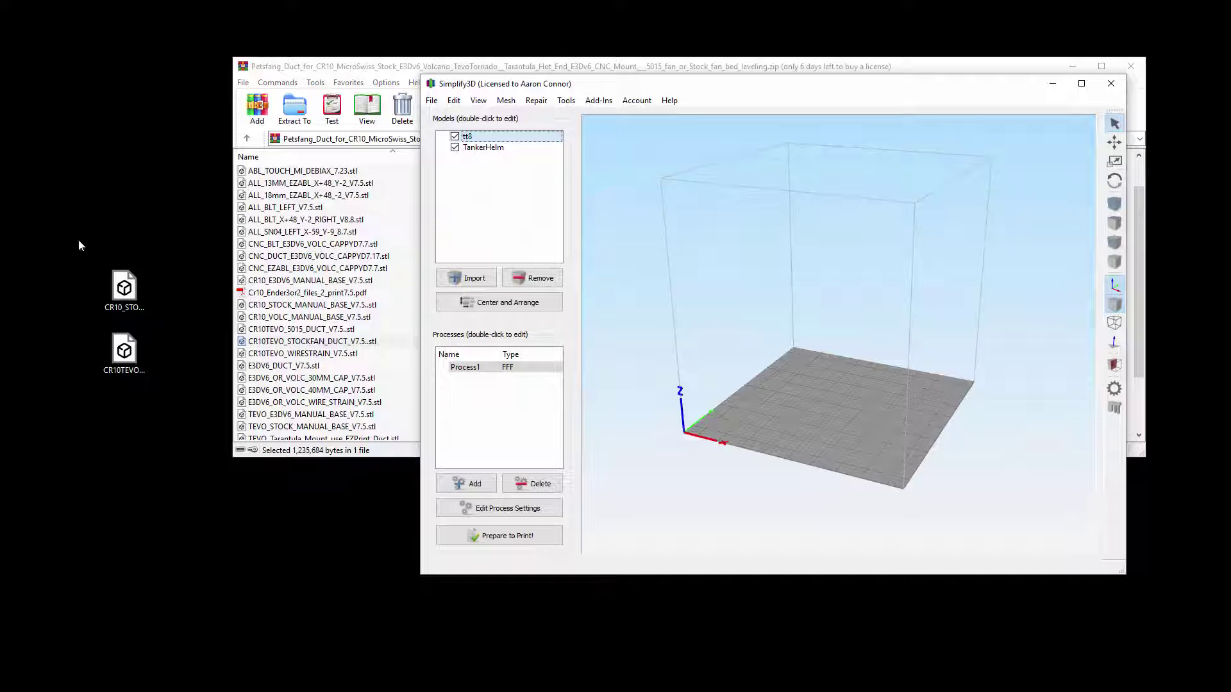
drag(78, 246, 192, 500)
drag(124, 288, 807, 340)
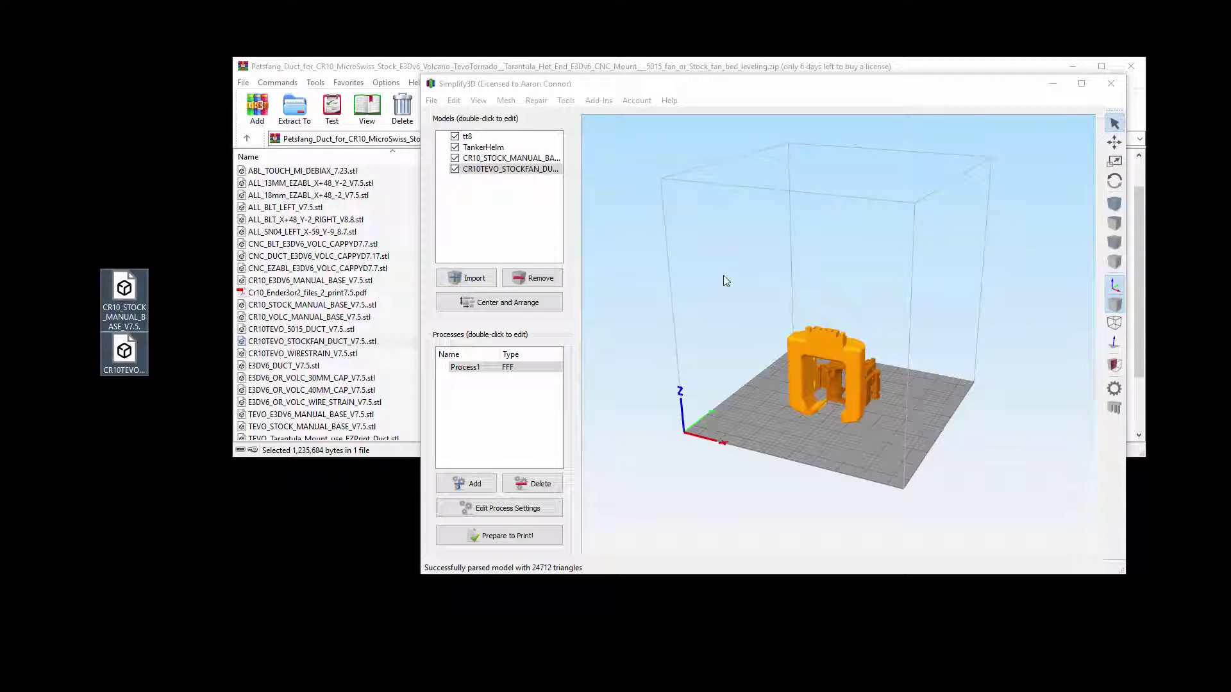
double_click(779, 84)
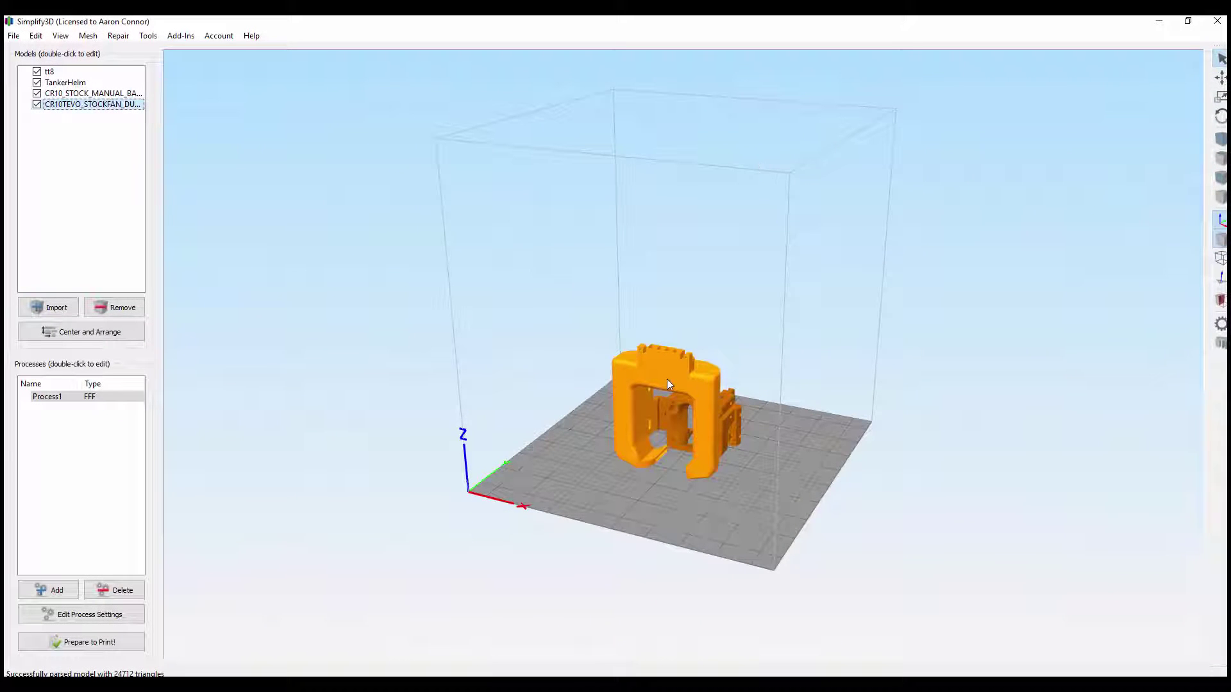
drag(657, 384, 503, 370)
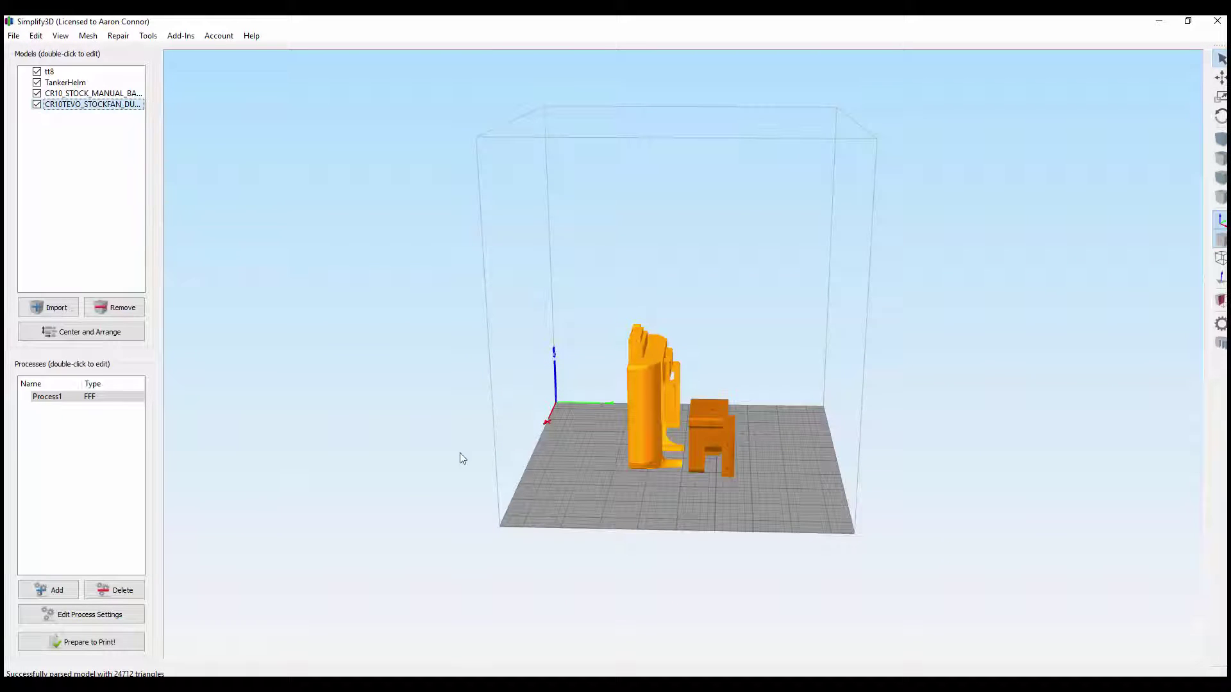
drag(446, 435, 351, 423)
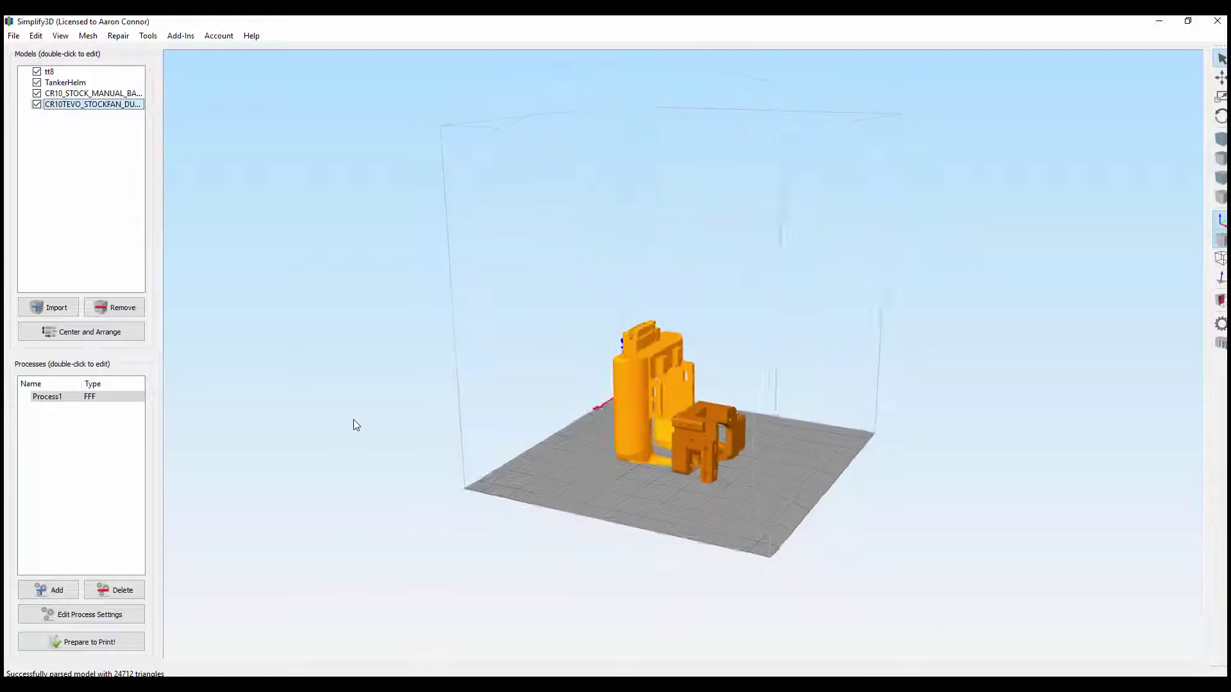
Step: Delete the manual base model, leaving only the stock-fan duct on the plate
click(705, 436)
key(Delete)
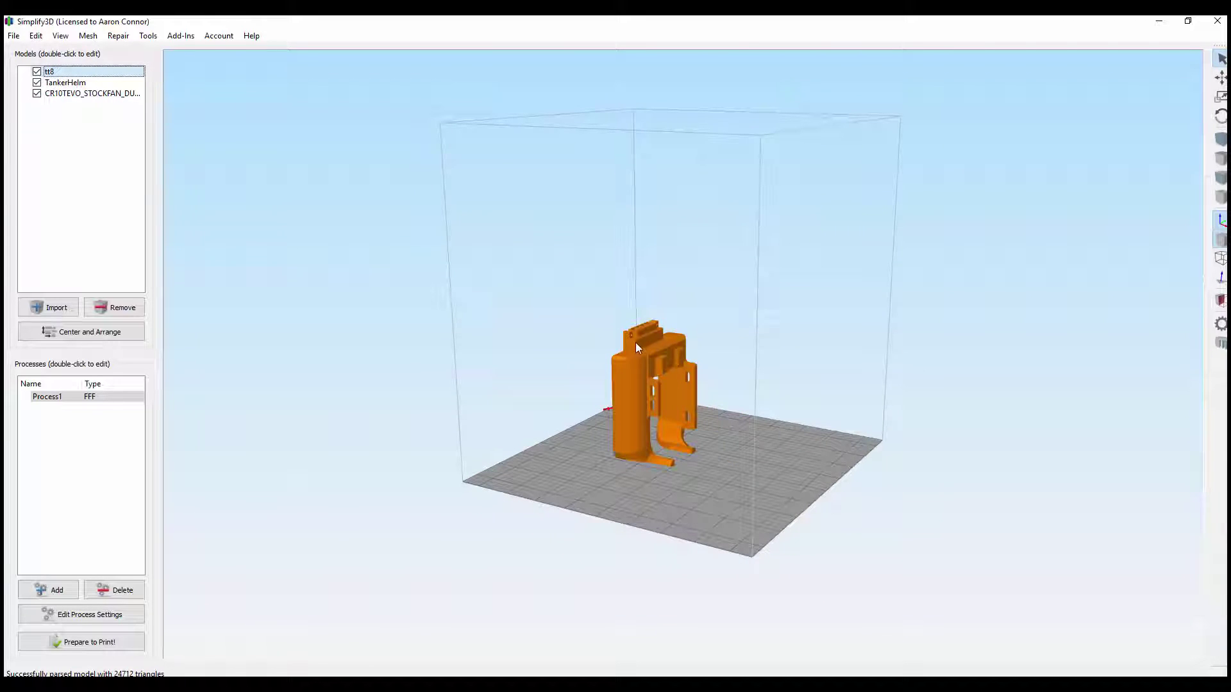
drag(525, 476, 621, 413)
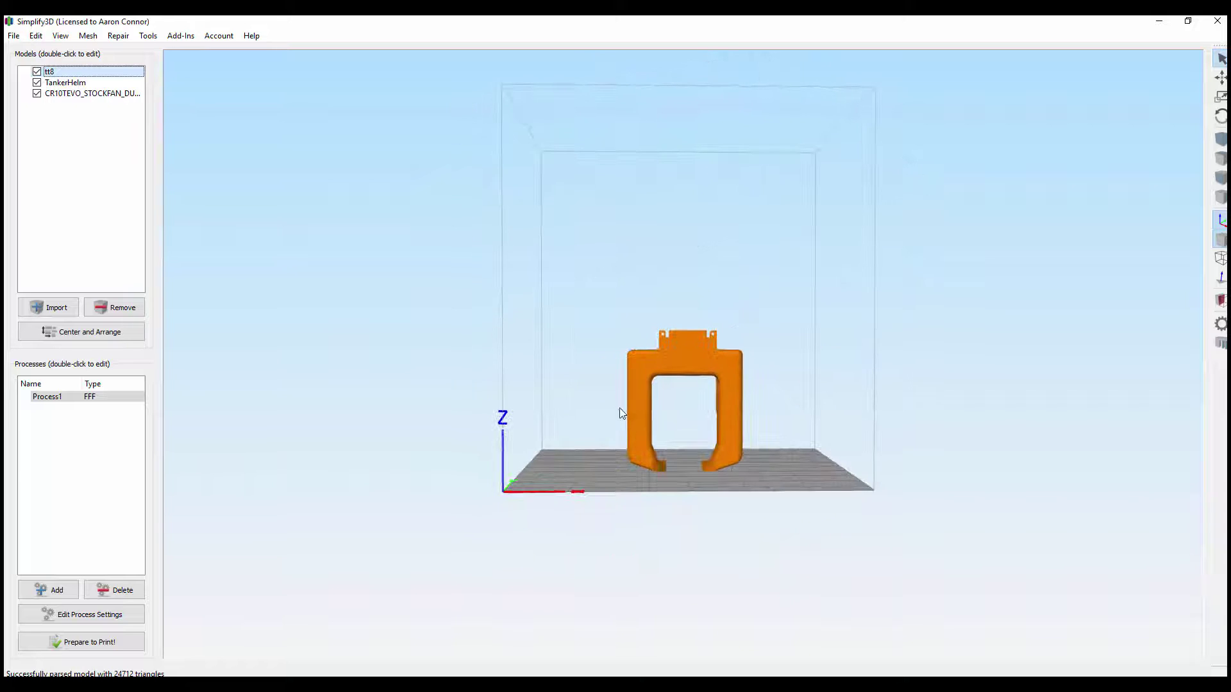
Step: In Support Generation, set Support Type to Normal and clear existing supports
click(1219, 344)
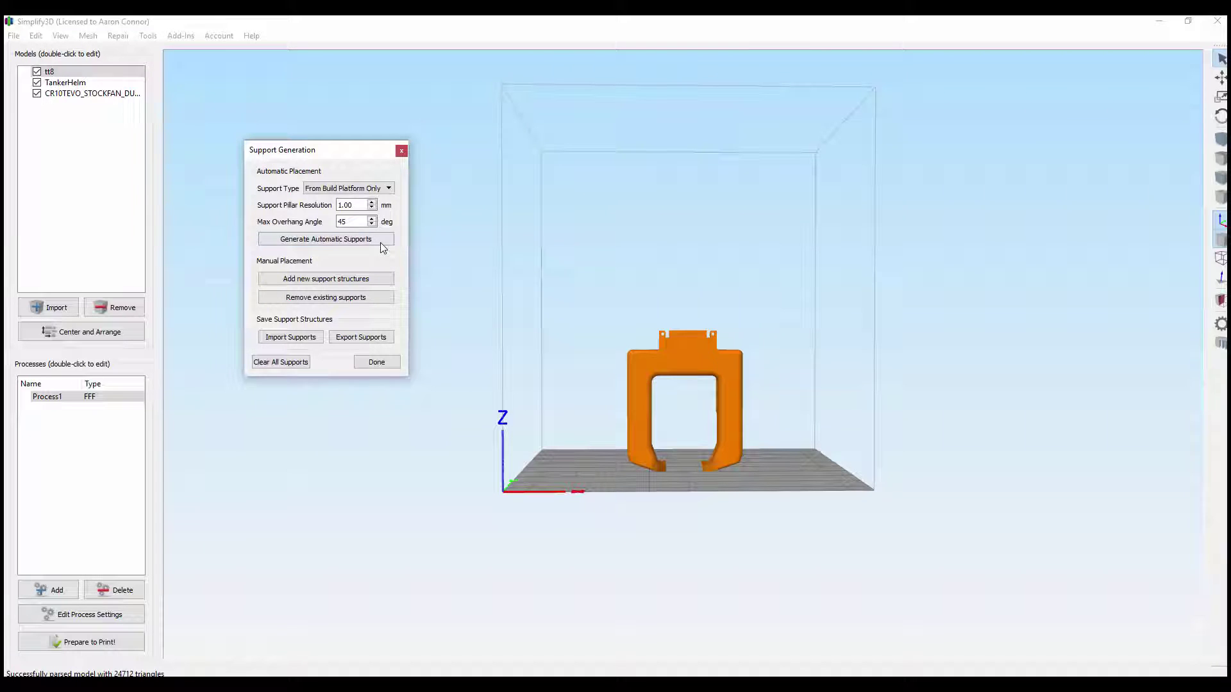
click(375, 188)
click(373, 204)
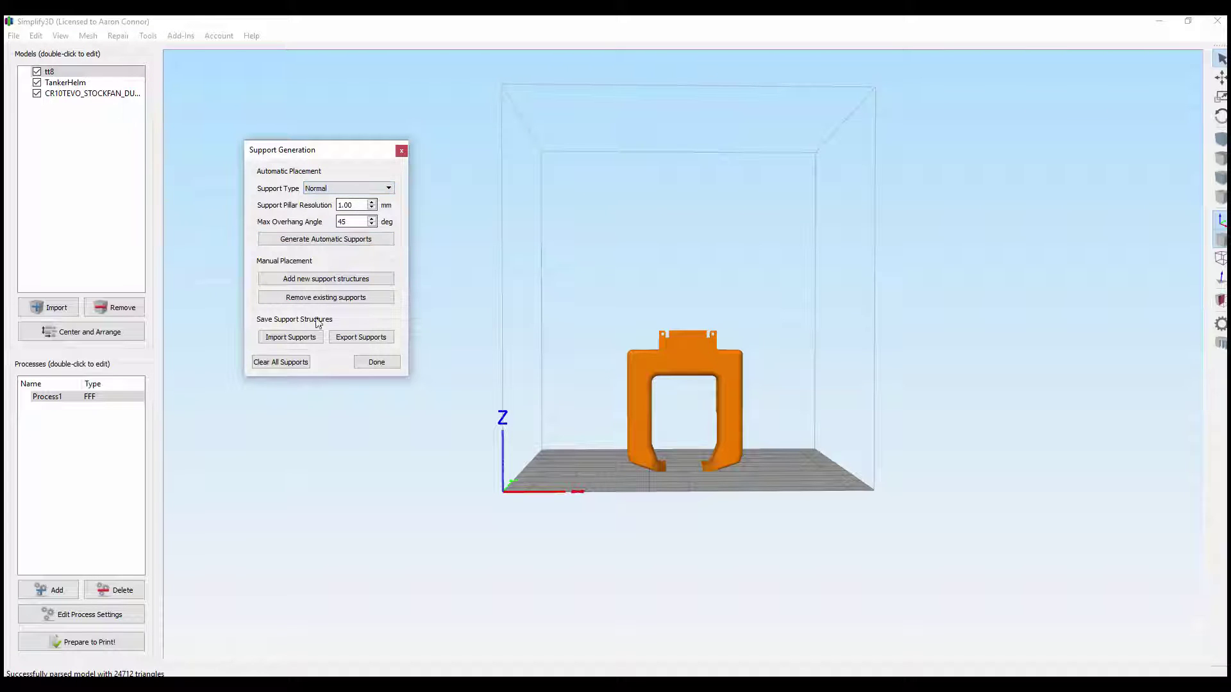
click(313, 241)
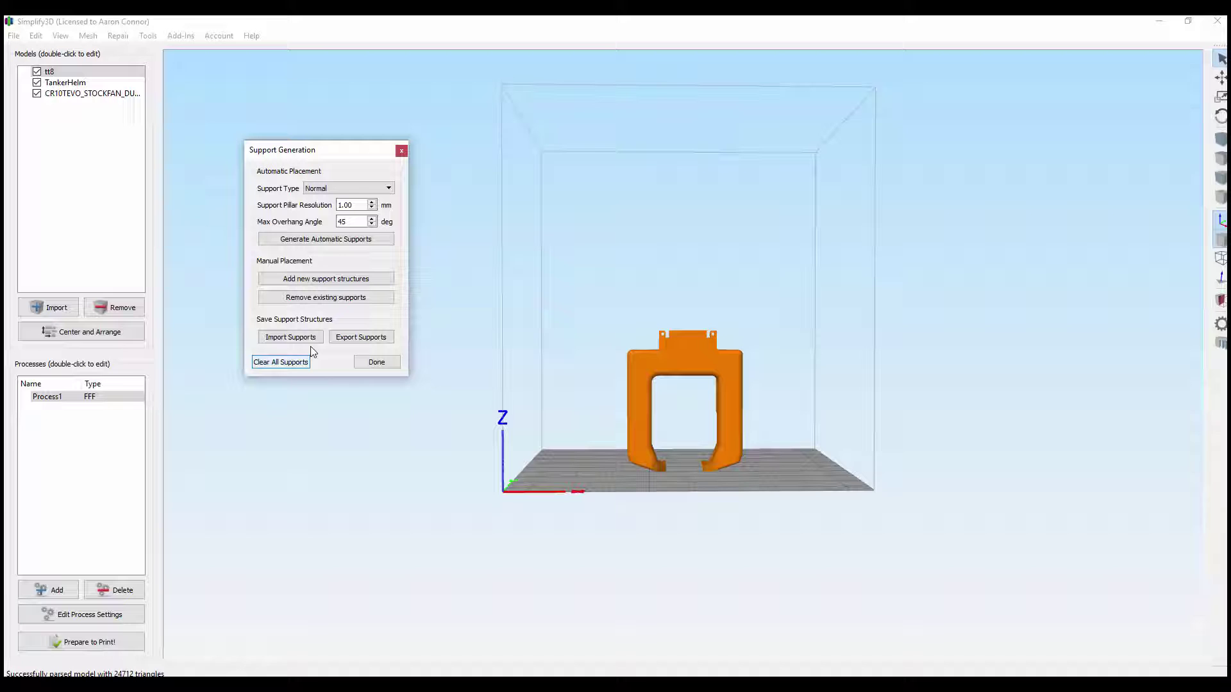
Step: Close Support Generation and lay the stock-fan duct flat on the bed with Place Surface on Bed
click(376, 363)
click(729, 364)
drag(729, 364, 668, 418)
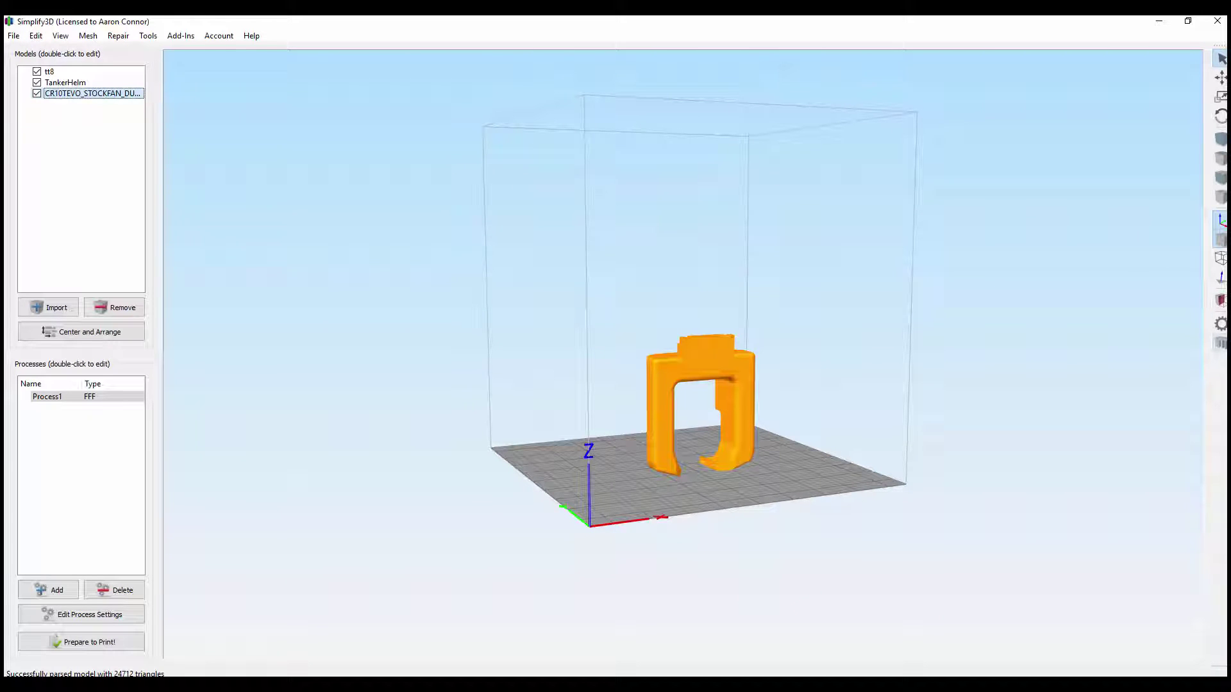
click(699, 378)
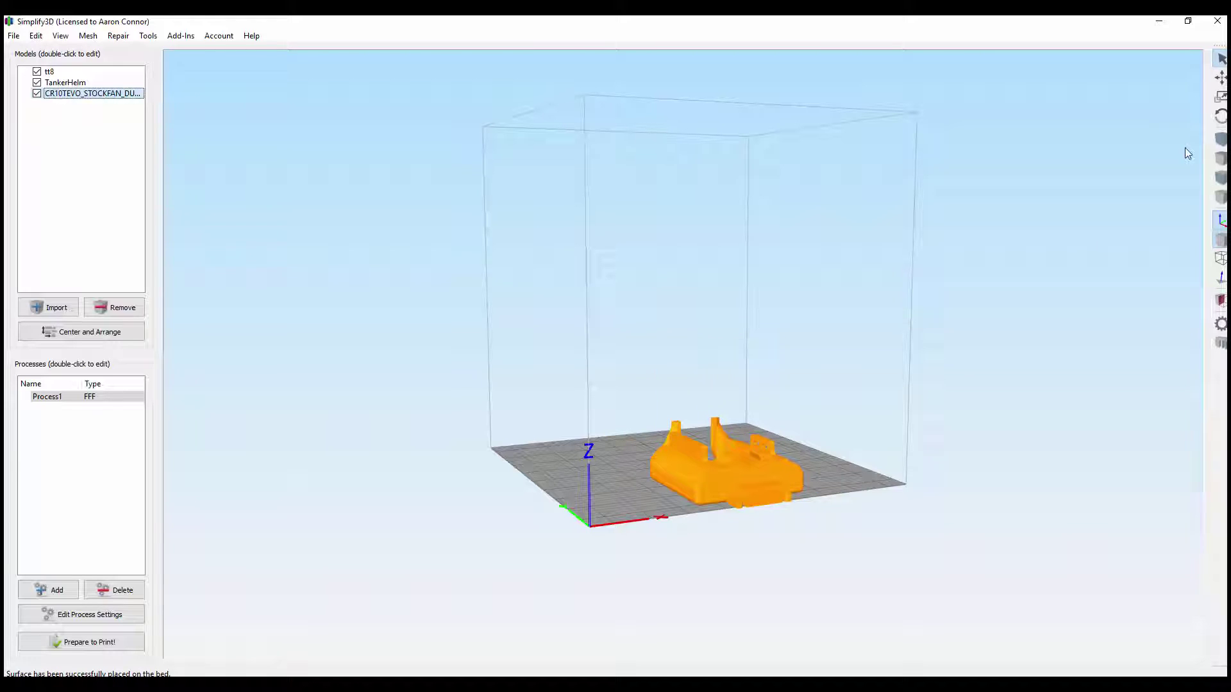
Step: Translate the flattened duct left on the bed and inspect it from above
click(1220, 77)
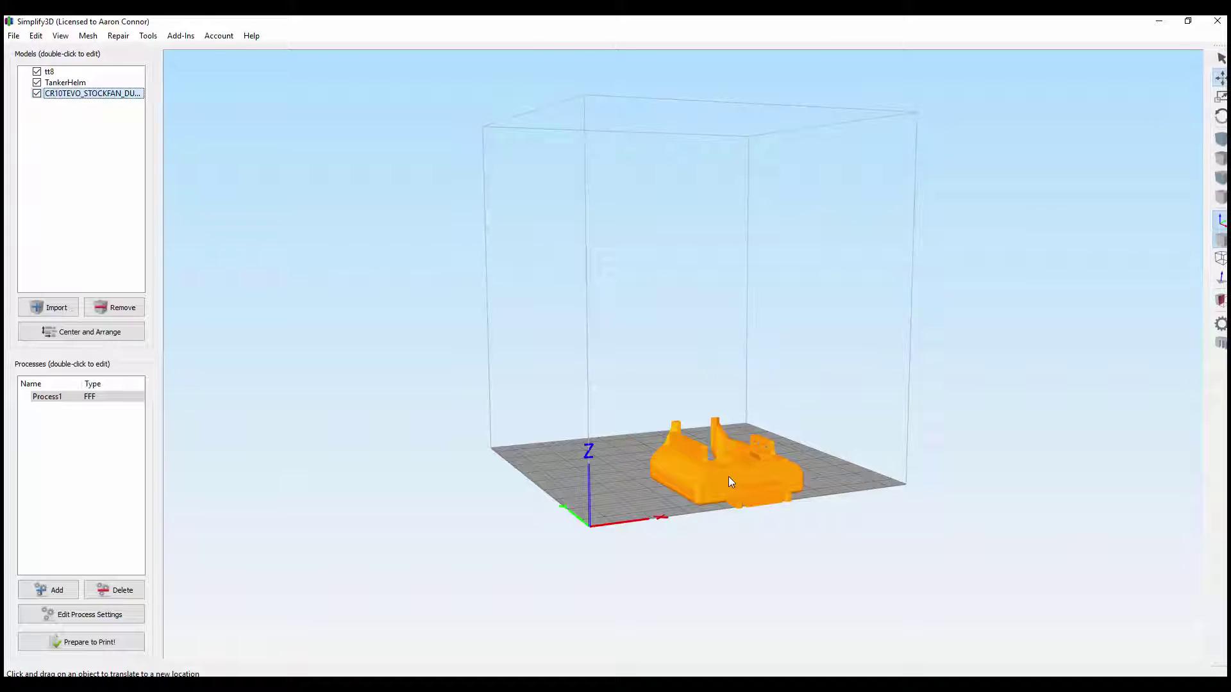
drag(728, 475, 697, 470)
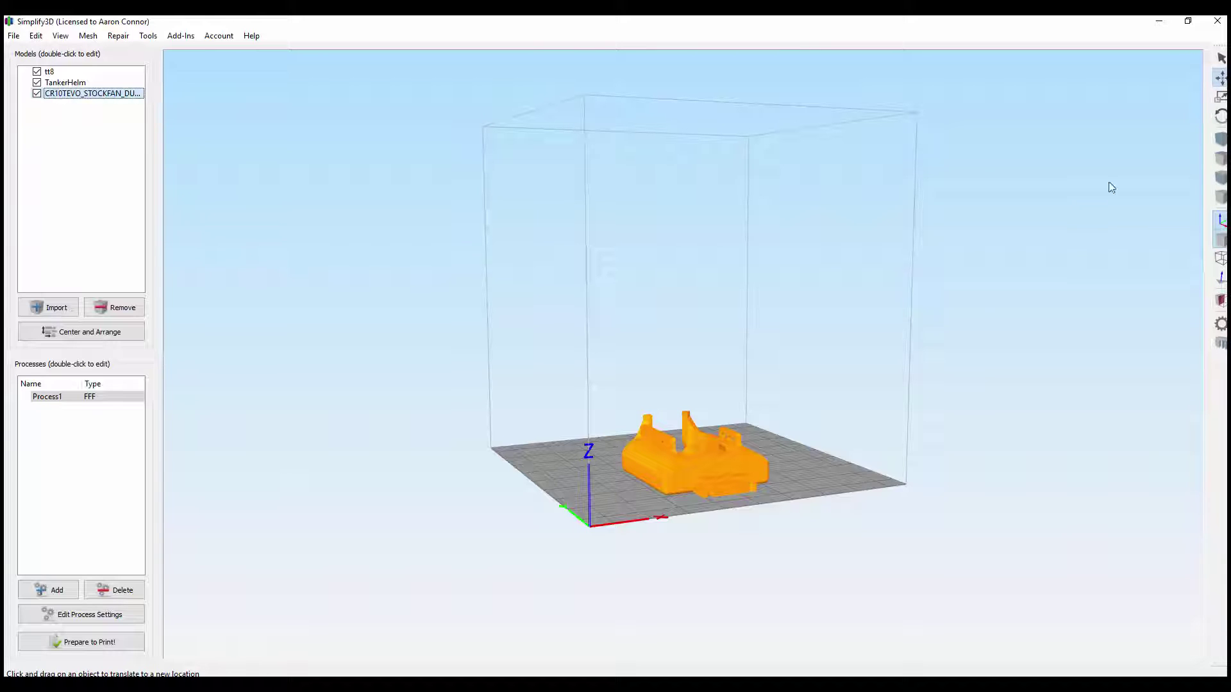
drag(927, 311, 939, 415)
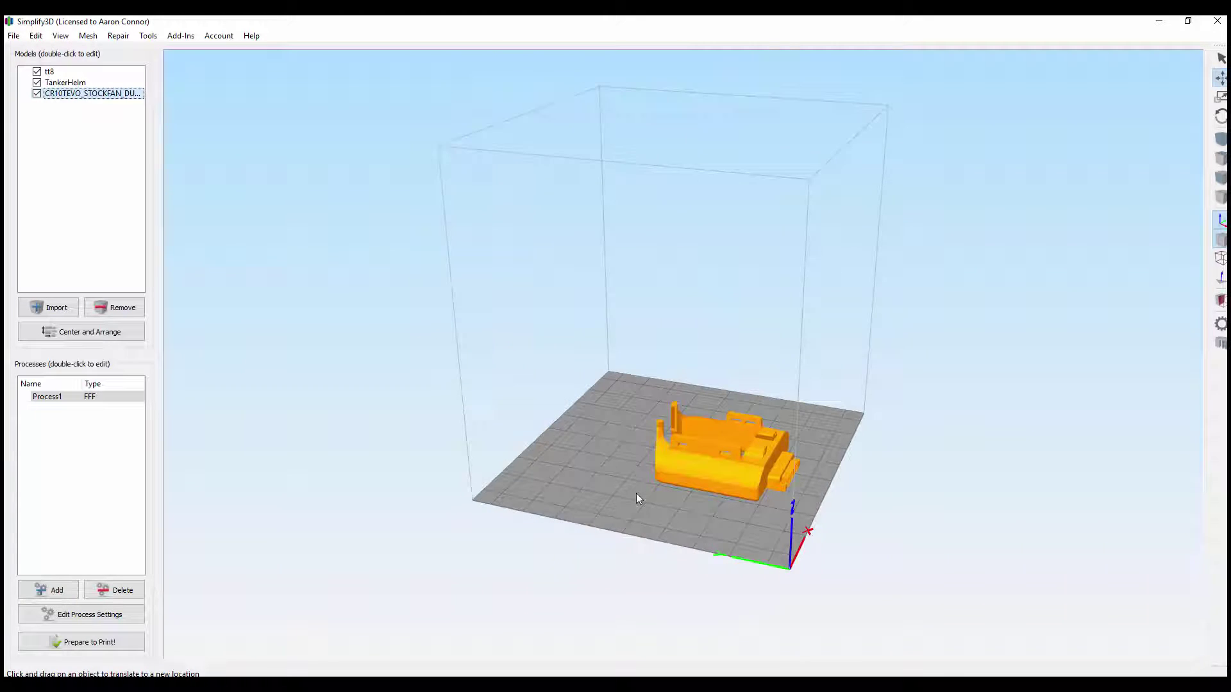
drag(637, 498, 789, 449)
drag(904, 414, 655, 417)
drag(927, 453, 429, 437)
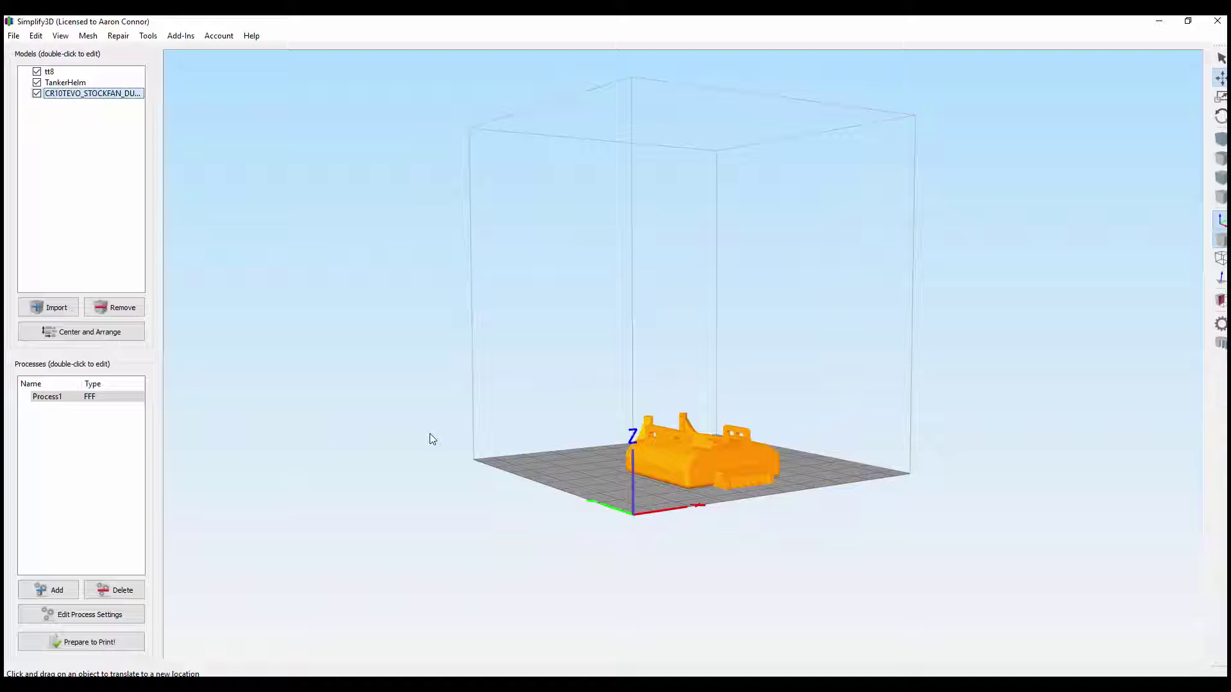
drag(942, 401, 853, 503)
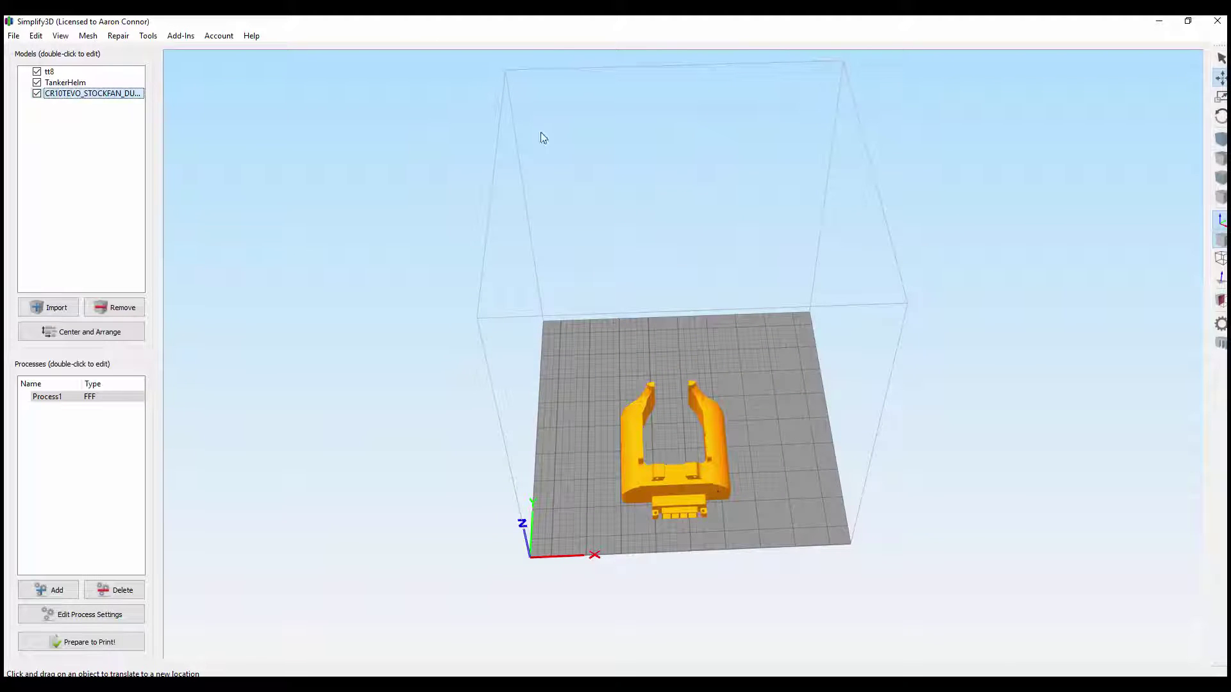
Step: Re-import CR10_STOCK_MANUAL_BASE from the desktop and delete the stock-fan duct from the plate
drag(376, 28, 428, 58)
click(124, 296)
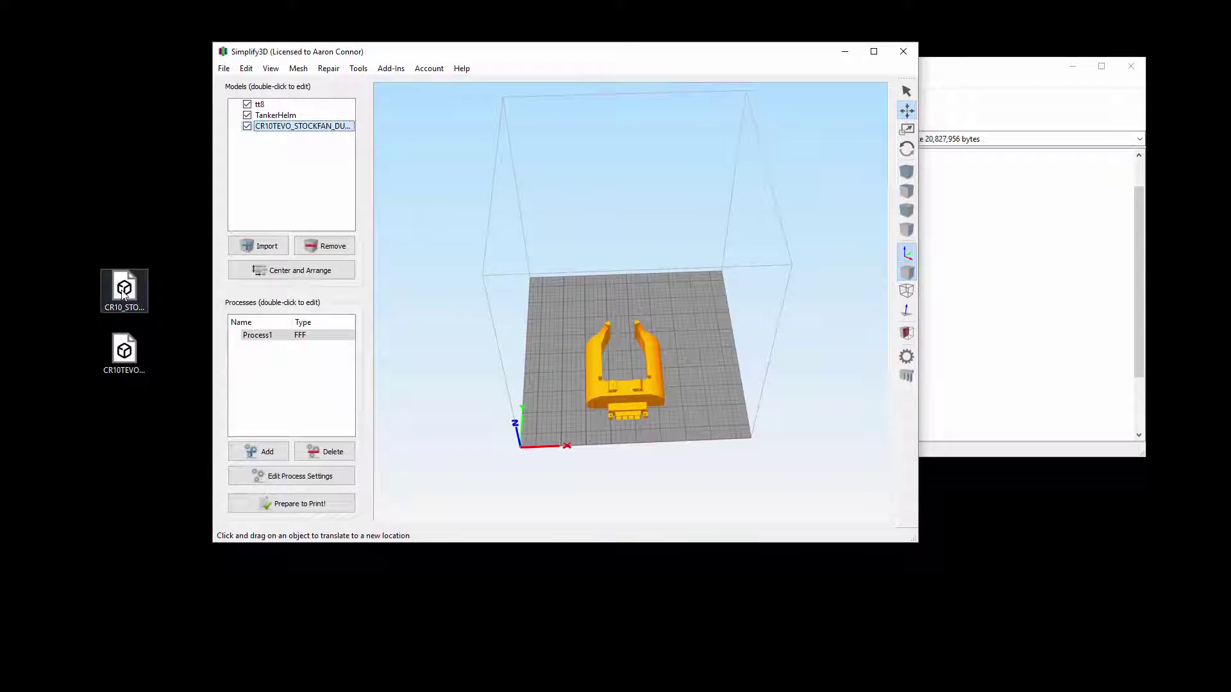
click(140, 359)
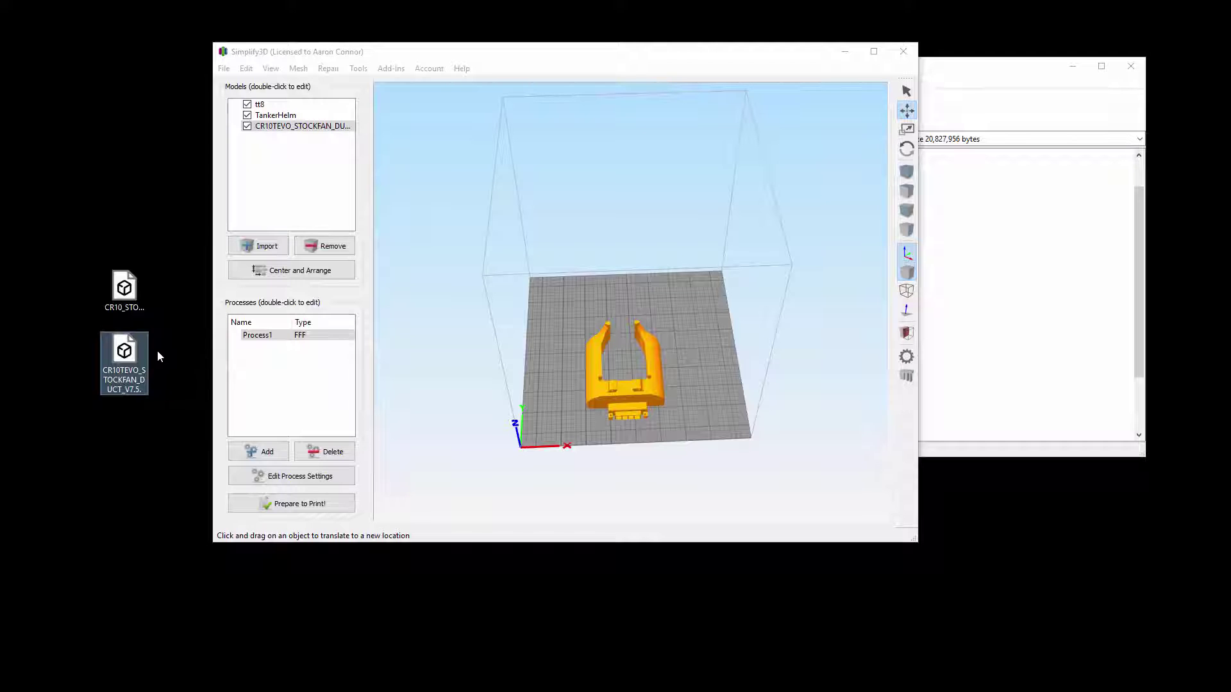
drag(125, 291, 747, 312)
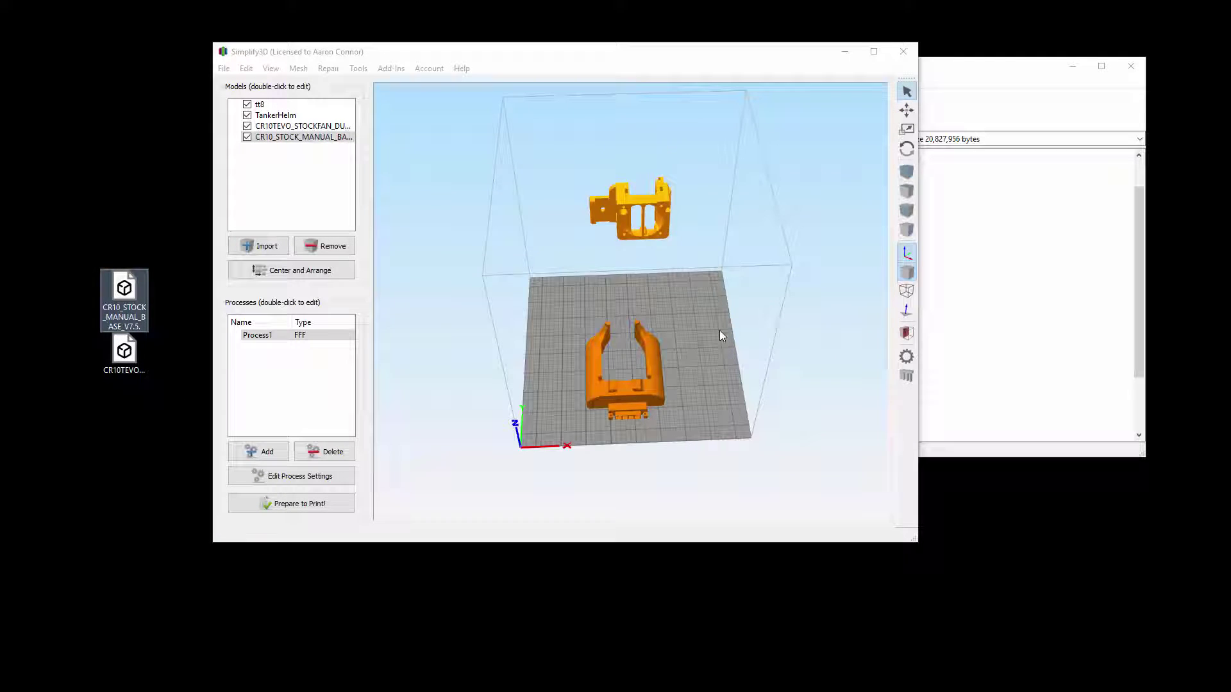
click(879, 52)
click(705, 478)
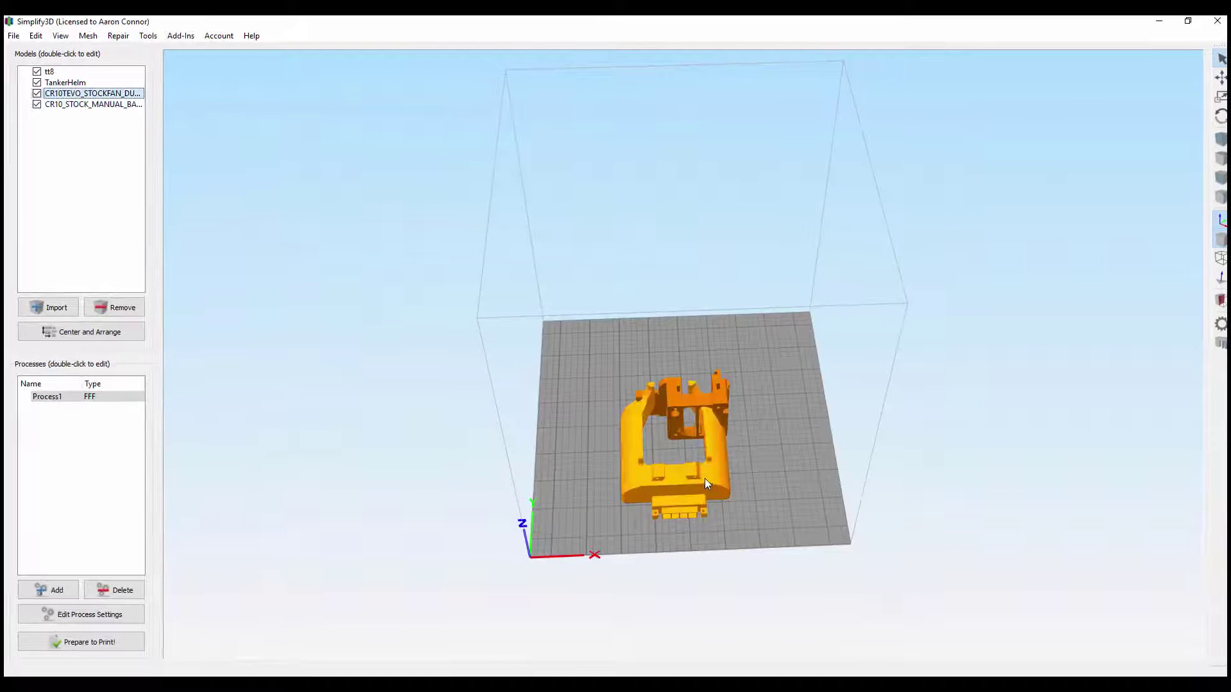
key(Delete)
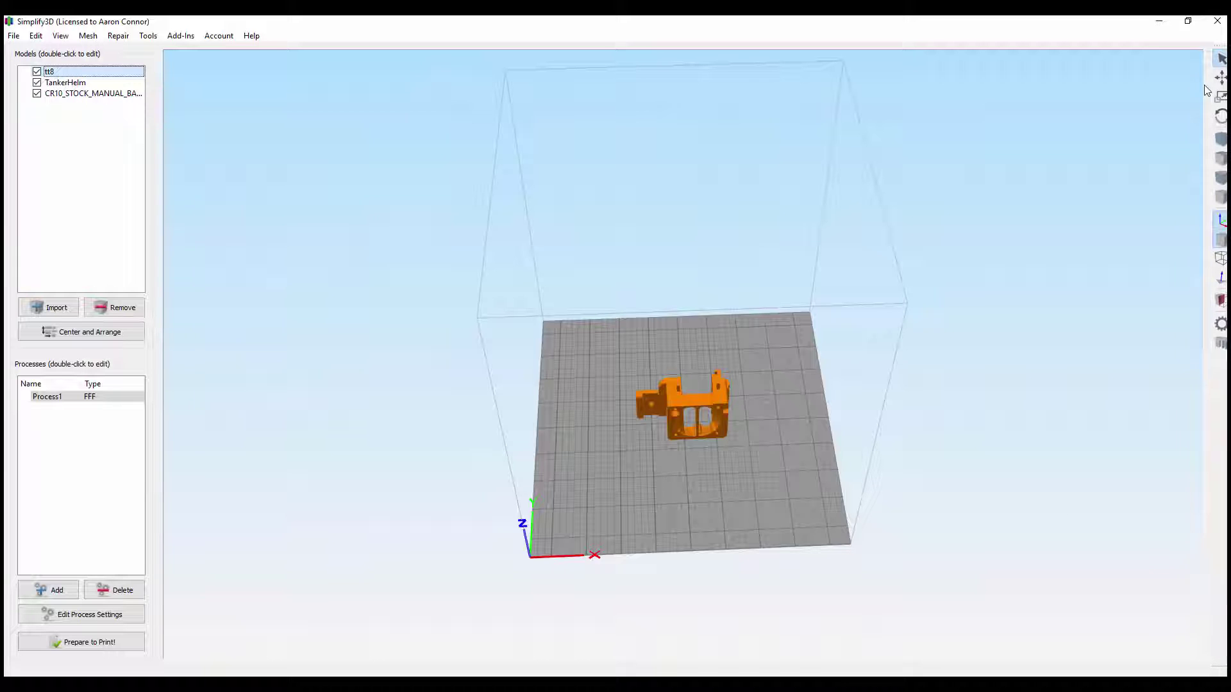
Step: Try different faces of the manual base with Place Surface on Bed until it lies correctly
drag(502, 511, 847, 472)
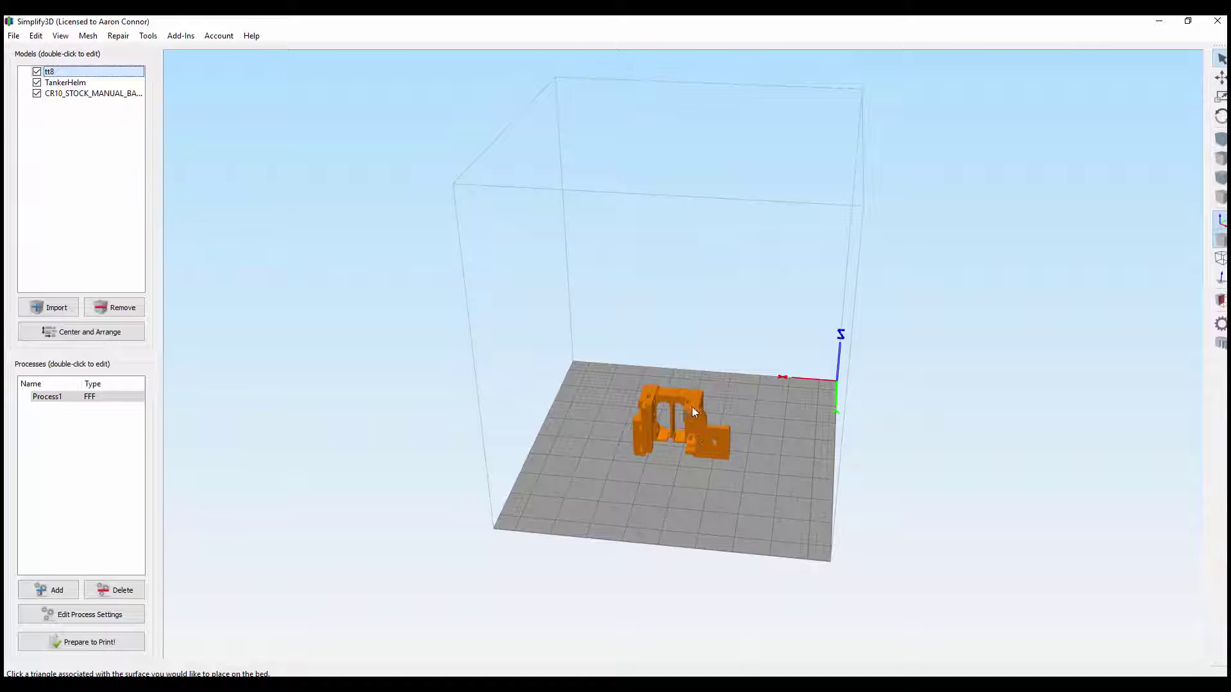
click(709, 439)
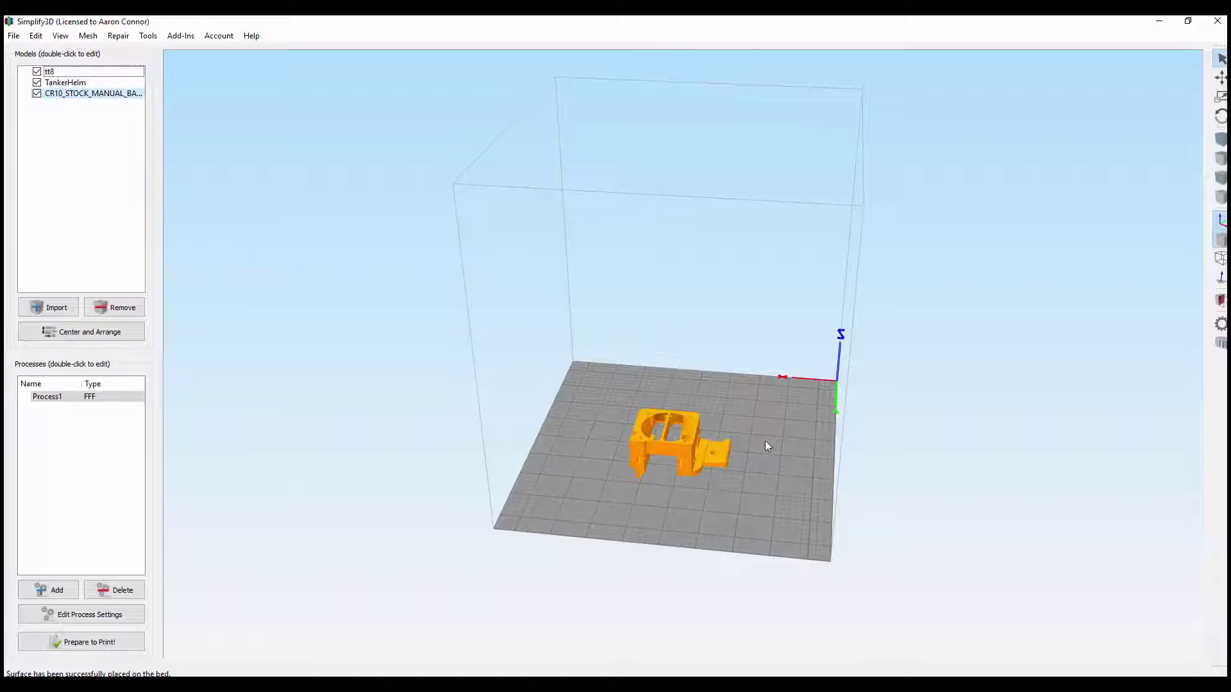
drag(767, 442, 470, 403)
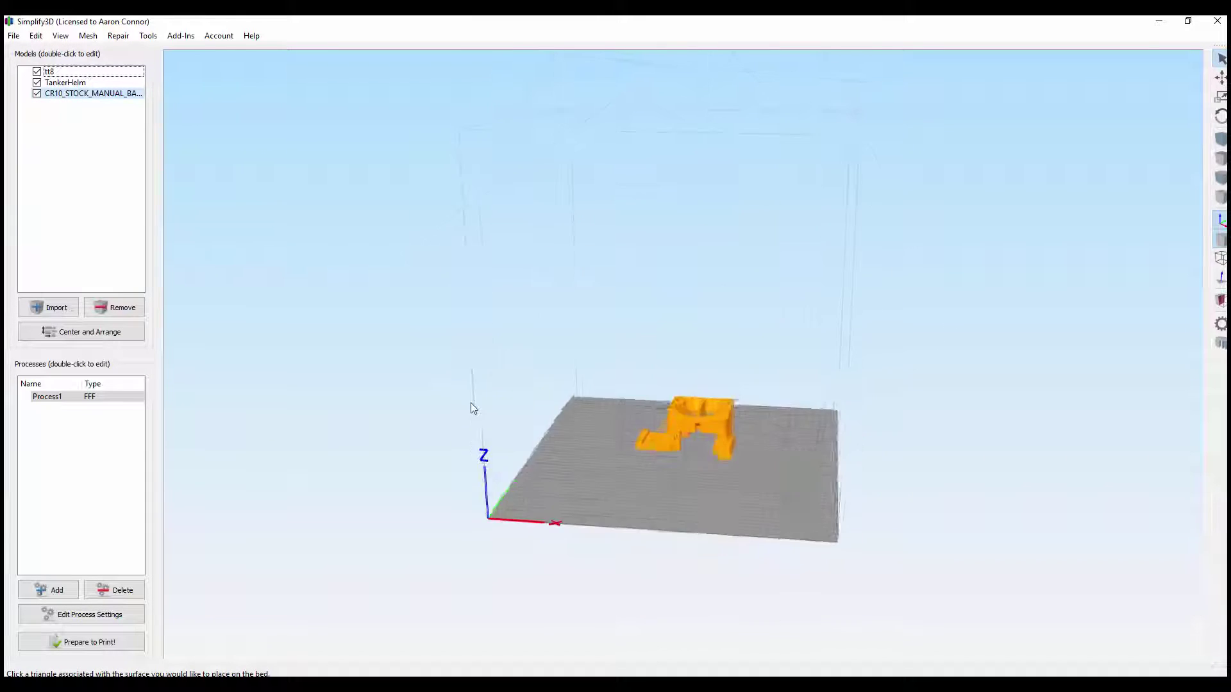
click(717, 430)
drag(919, 490, 941, 446)
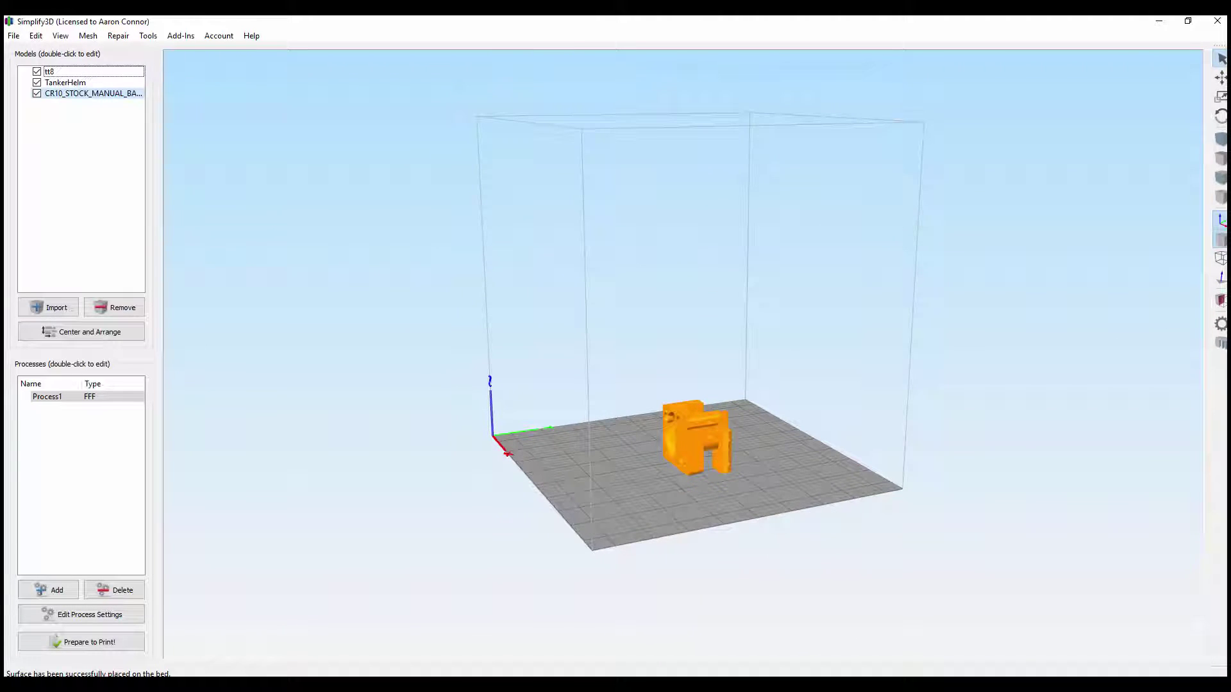
Step: Generate automatic supports for the base's overhang and orbit around to inspect them
click(1219, 344)
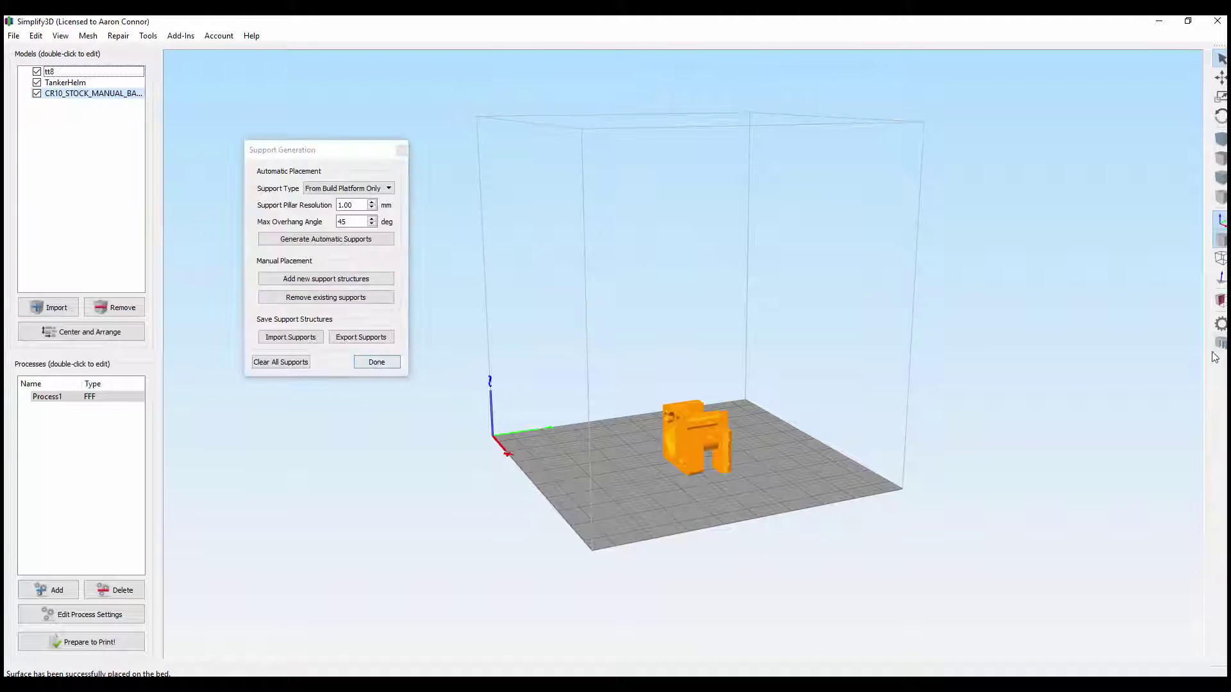
click(330, 241)
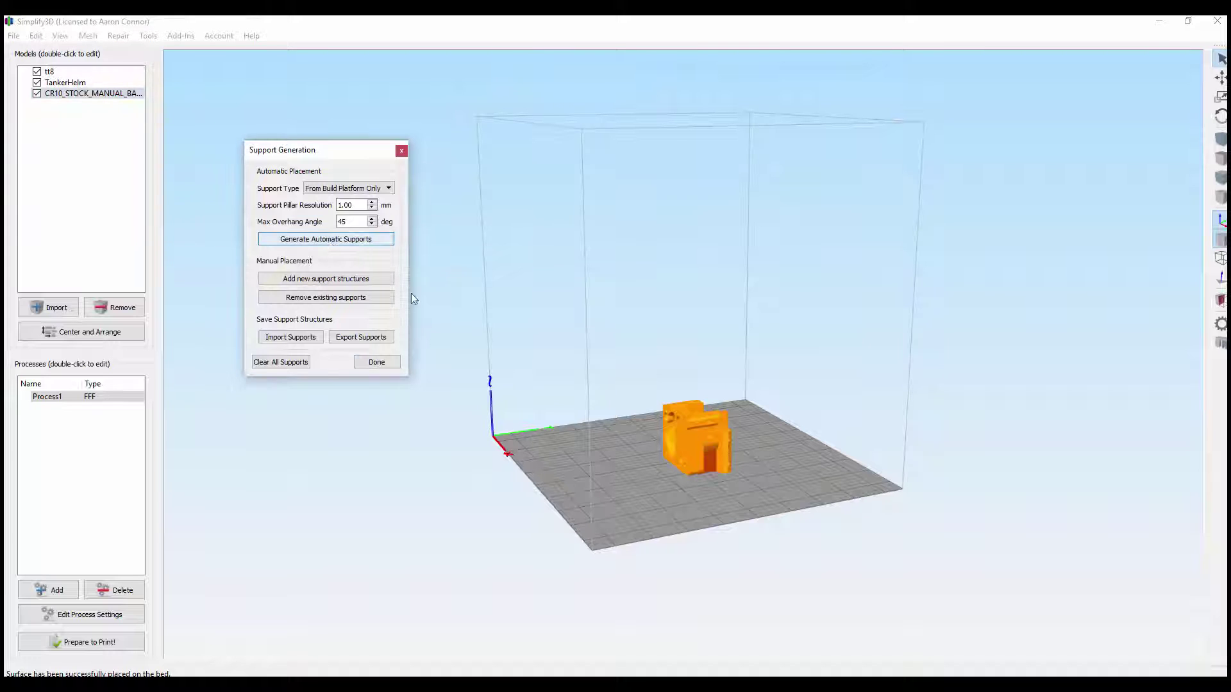
click(400, 152)
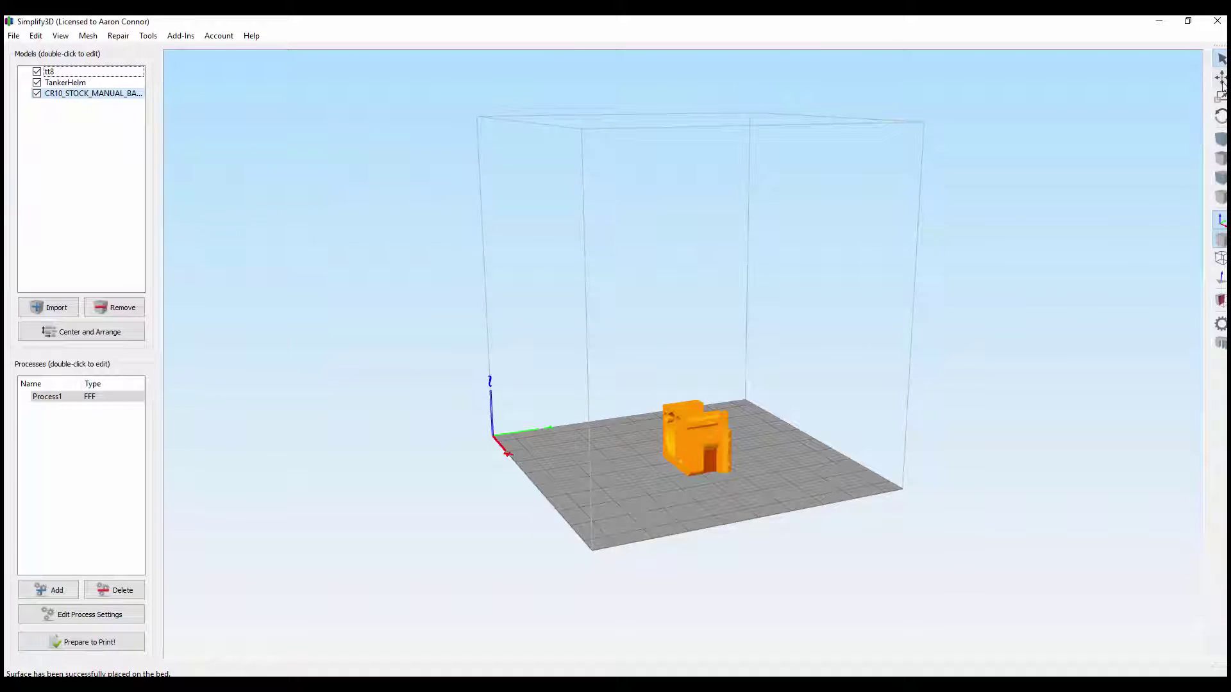
drag(1164, 162, 966, 273)
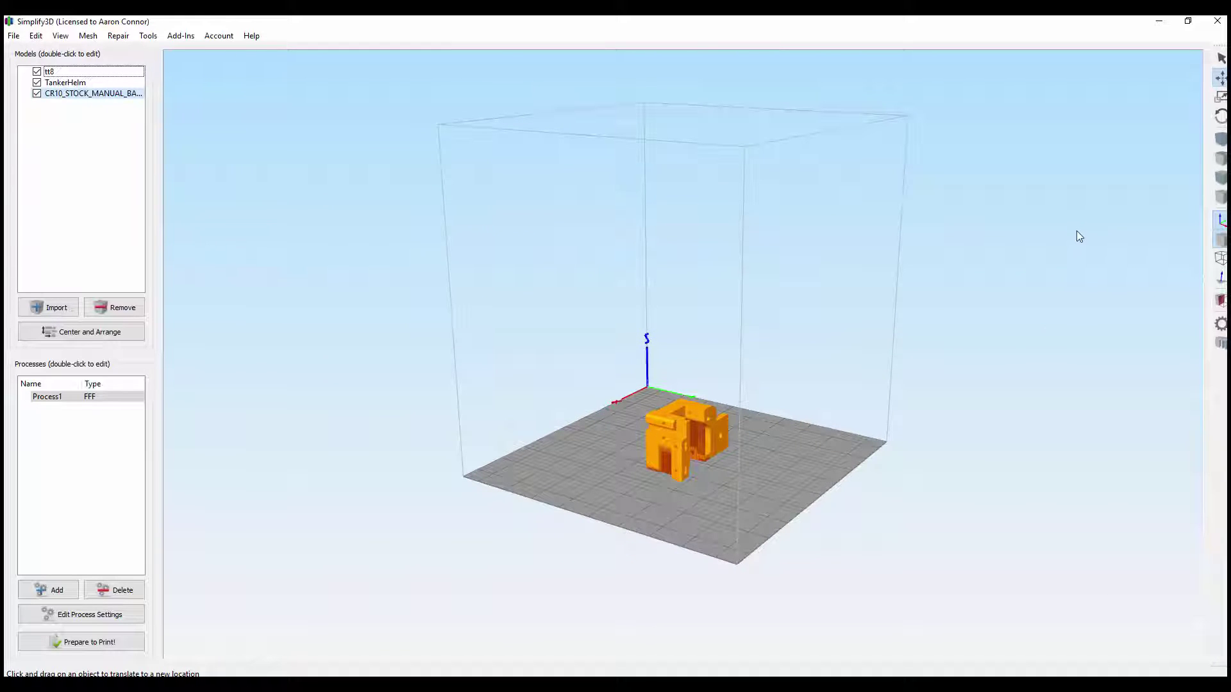
drag(1079, 237, 720, 241)
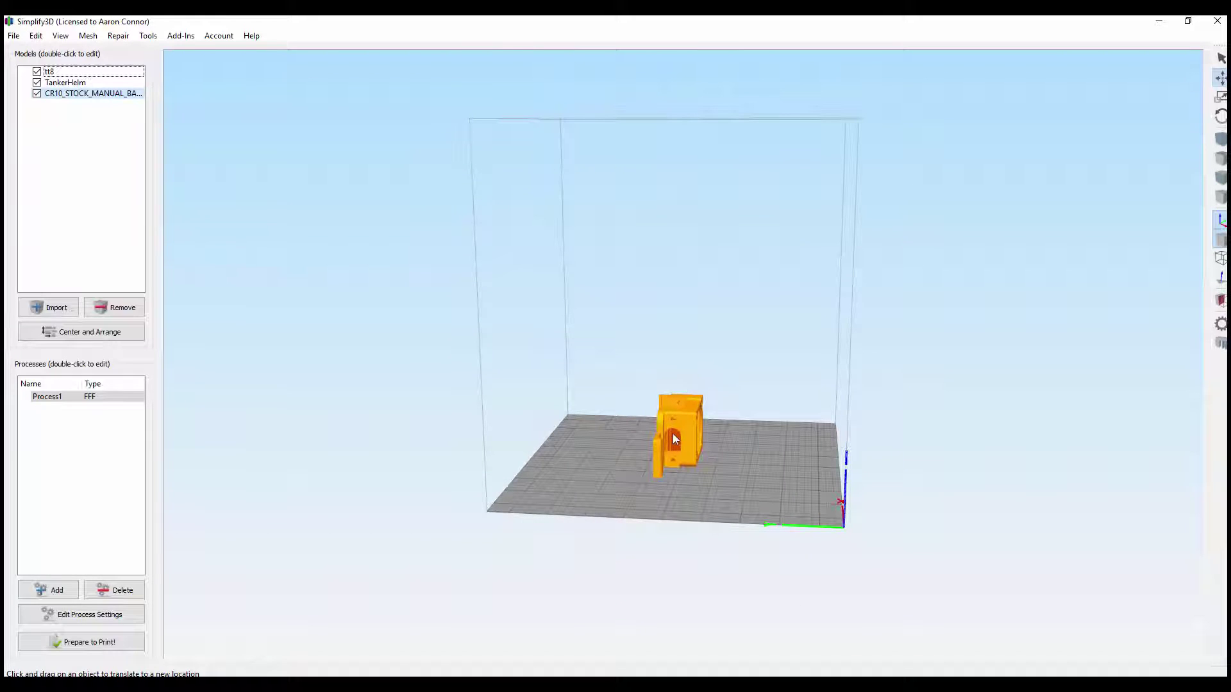
drag(912, 385, 838, 397)
drag(523, 501, 862, 493)
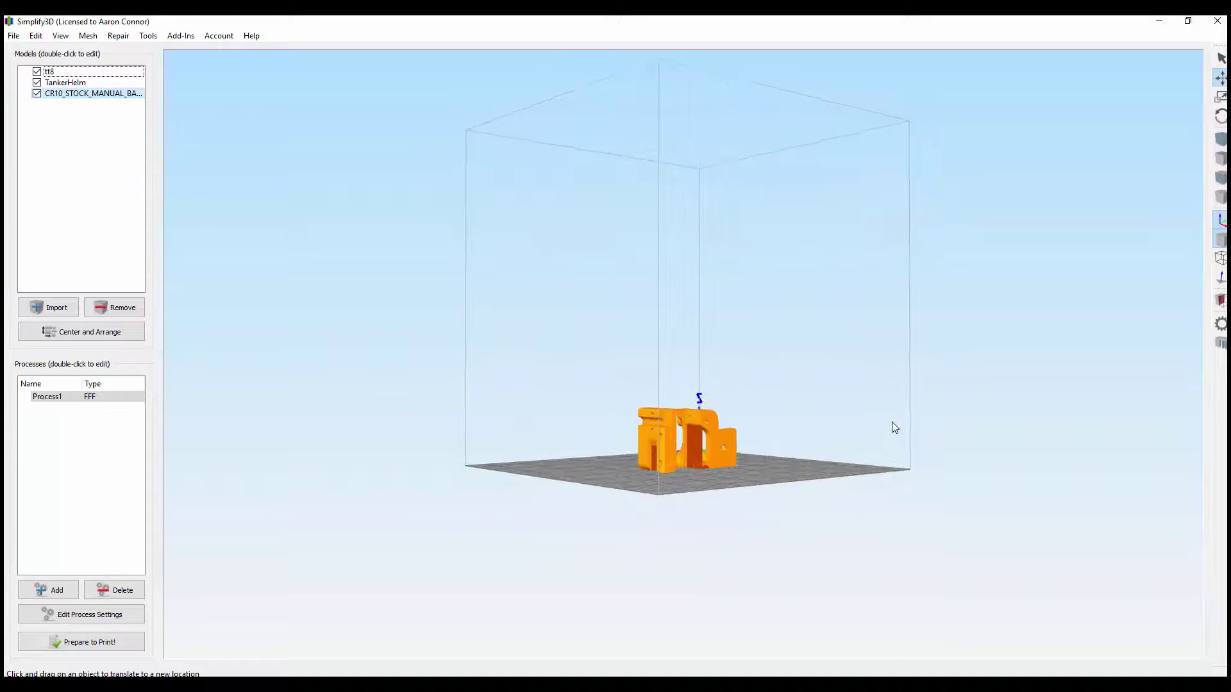